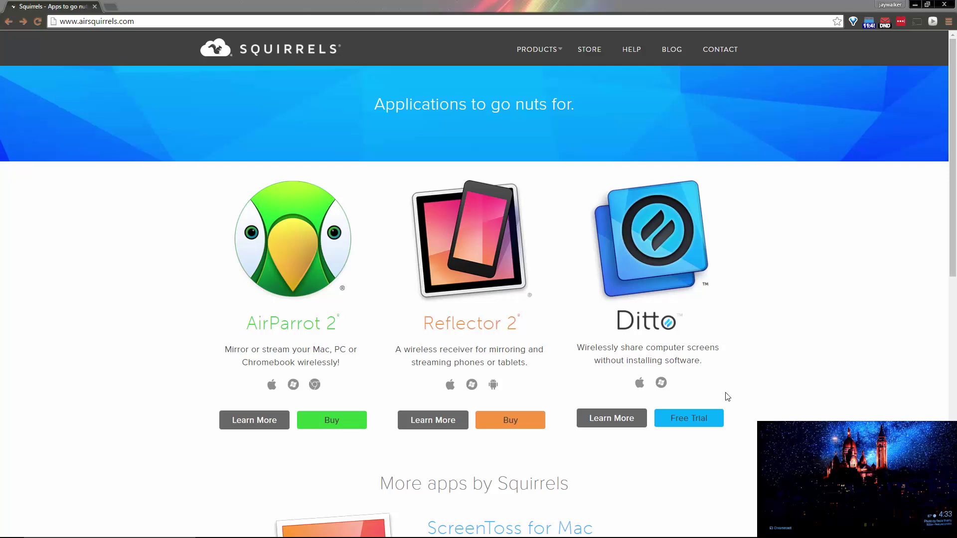
- Download the 64-bit AirParrot 2 Windows installer from its product page
left_click(256, 424)
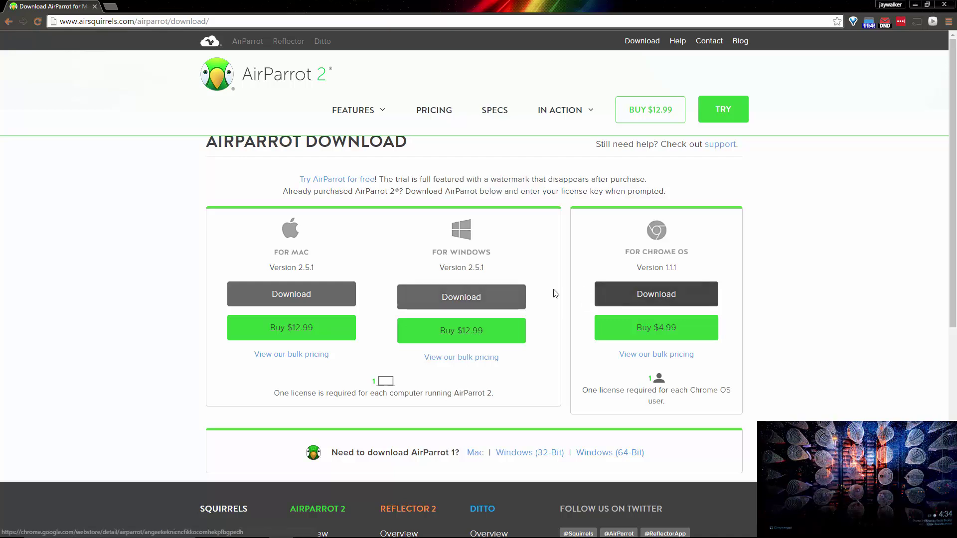
left_click(507, 297)
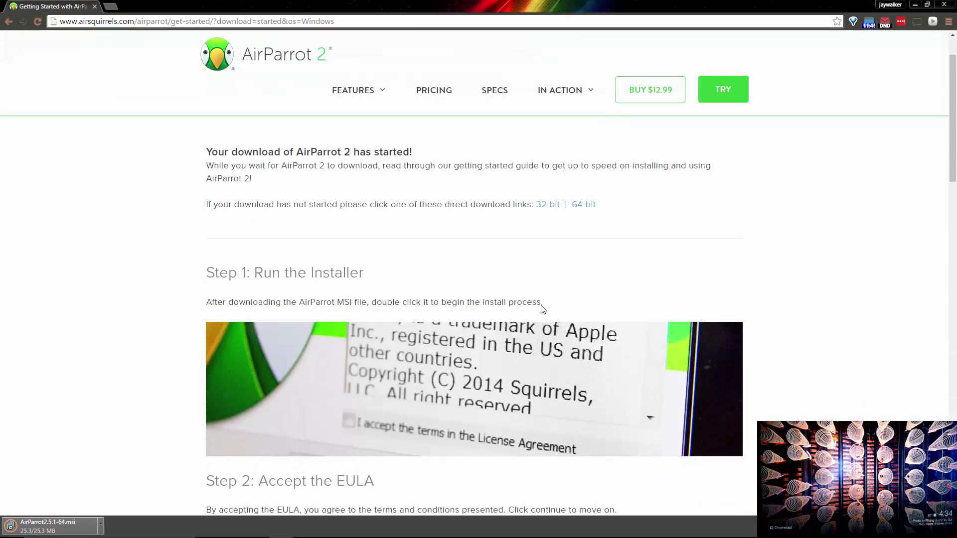
scroll(541, 310, "up", 3)
scroll(541, 319, "down", 8)
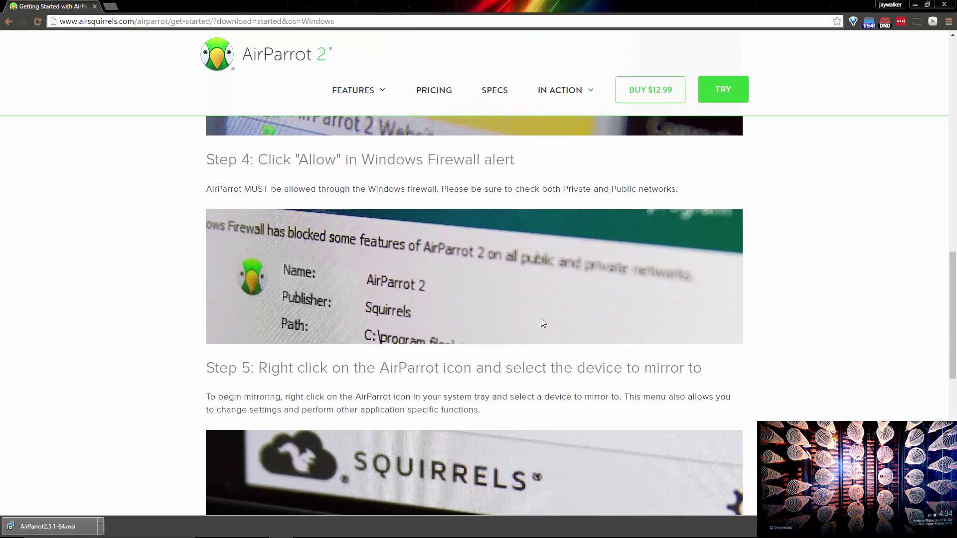
scroll(541, 319, "down", 3)
scroll(540, 319, "up", 1)
scroll(540, 318, "up", 2)
scroll(542, 318, "up", 4)
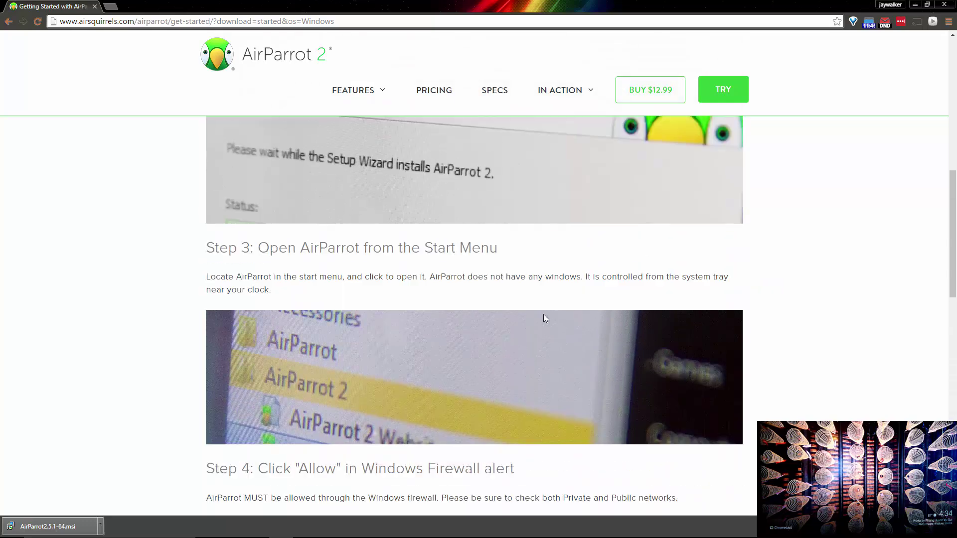
scroll(543, 317, "up", 6)
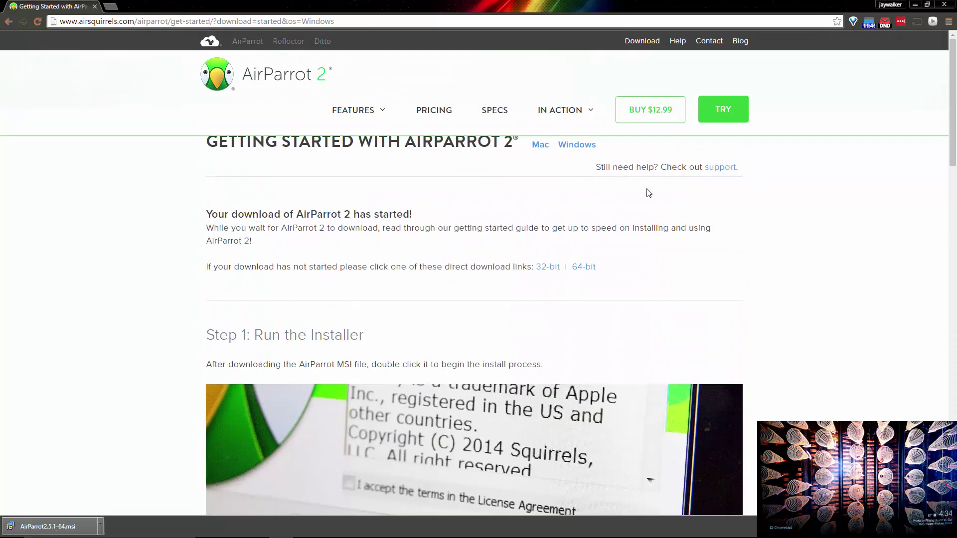
- Minimize Chrome and move the AirParrot desktop mirror from the Chromecast to the Apple TV
left_click(915, 4)
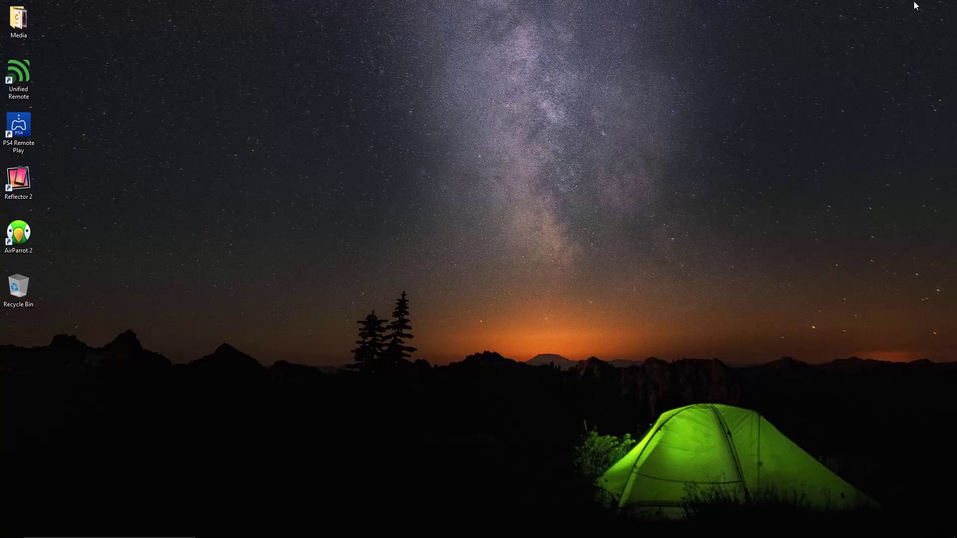
double_click(23, 251)
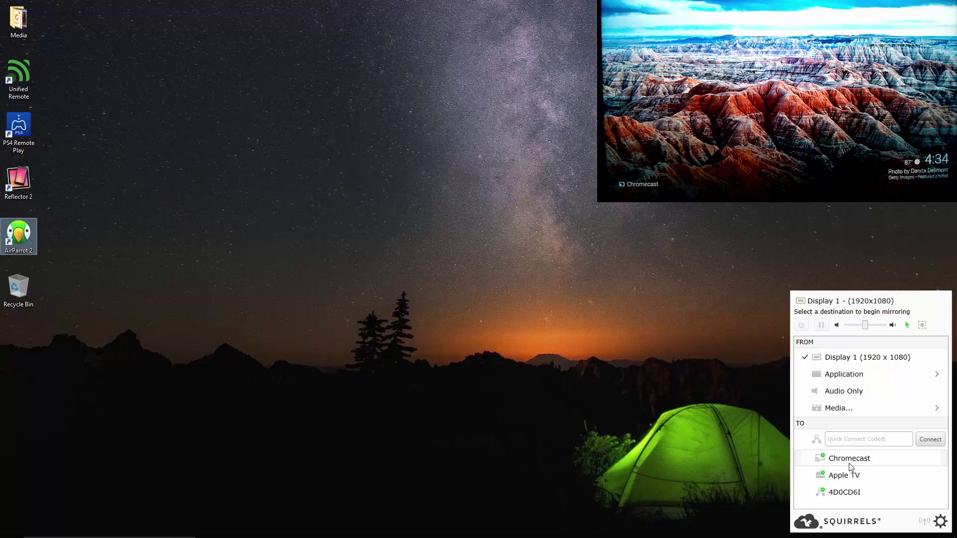
left_click(849, 463)
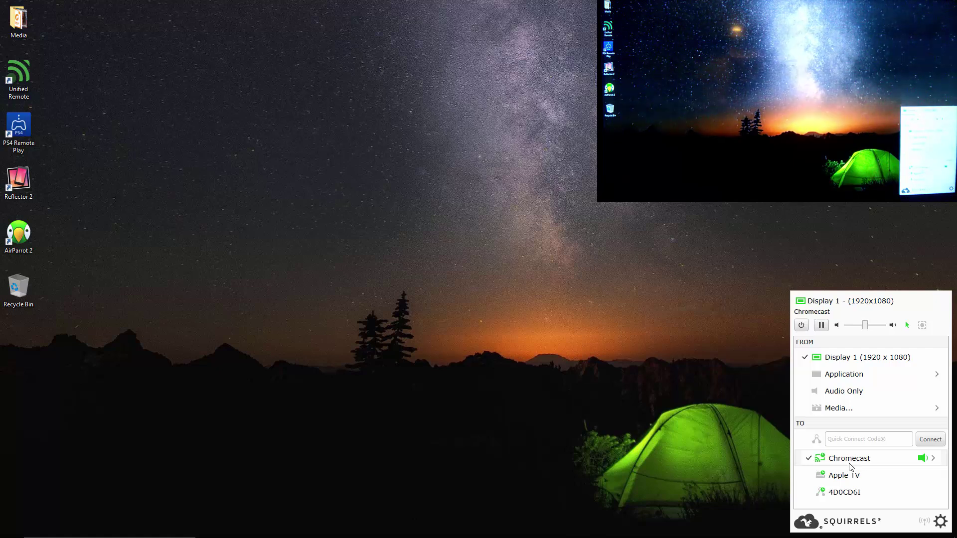
left_click(805, 327)
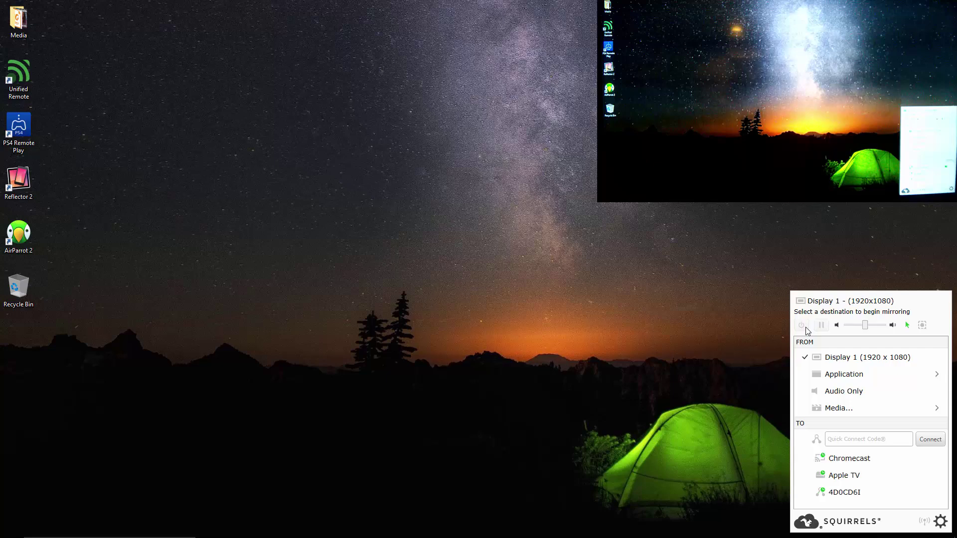
left_click(846, 477)
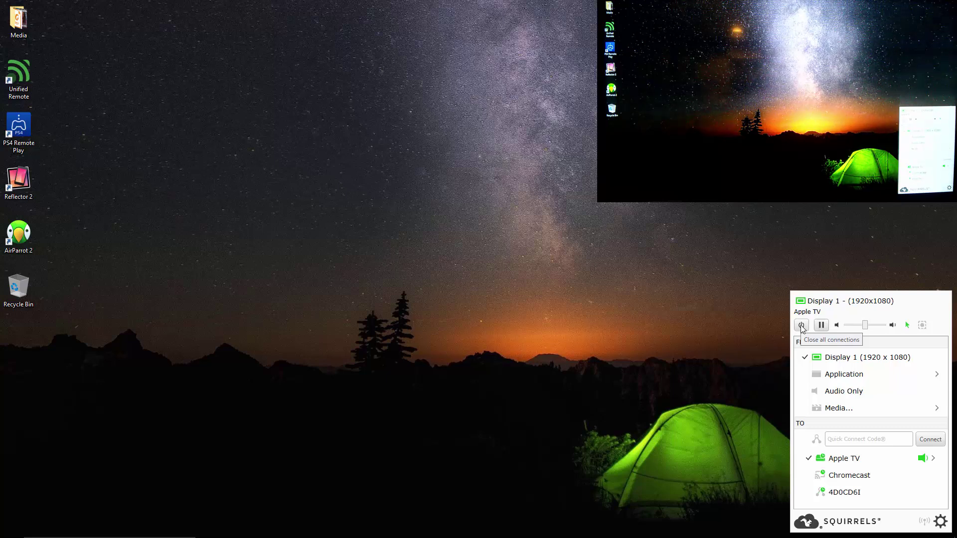
- Pause and resume the Apple TV stream, raise its volume near maximum, and show the cursor
left_click(822, 326)
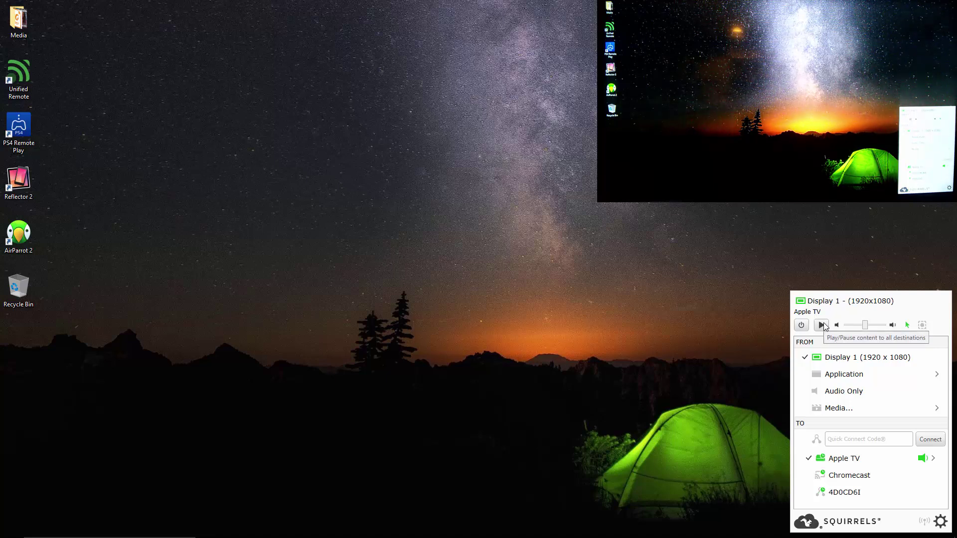
left_click(824, 326)
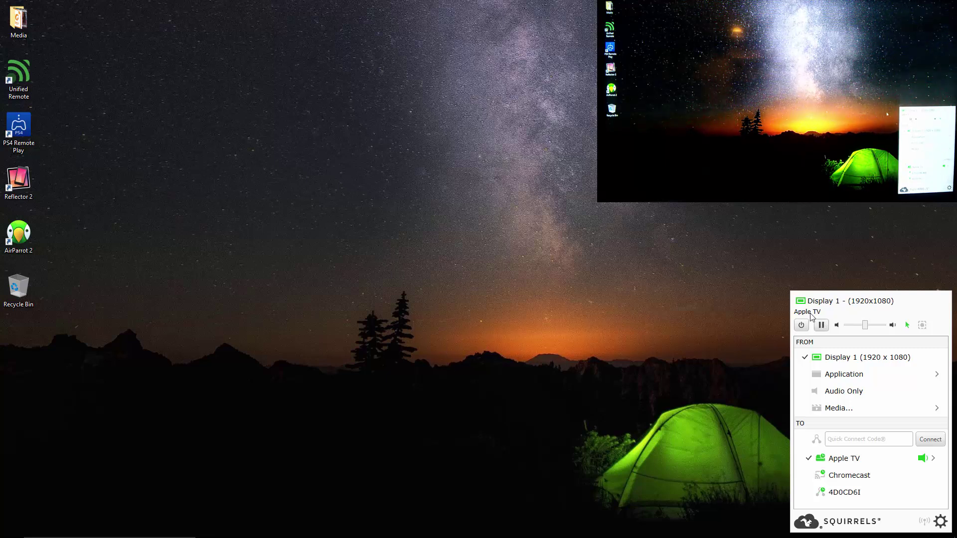
mouse_move(865, 330)
left_mouse_down()
mouse_move(876, 329)
mouse_move(836, 332)
mouse_move(886, 331)
left_mouse_up()
left_click(906, 327)
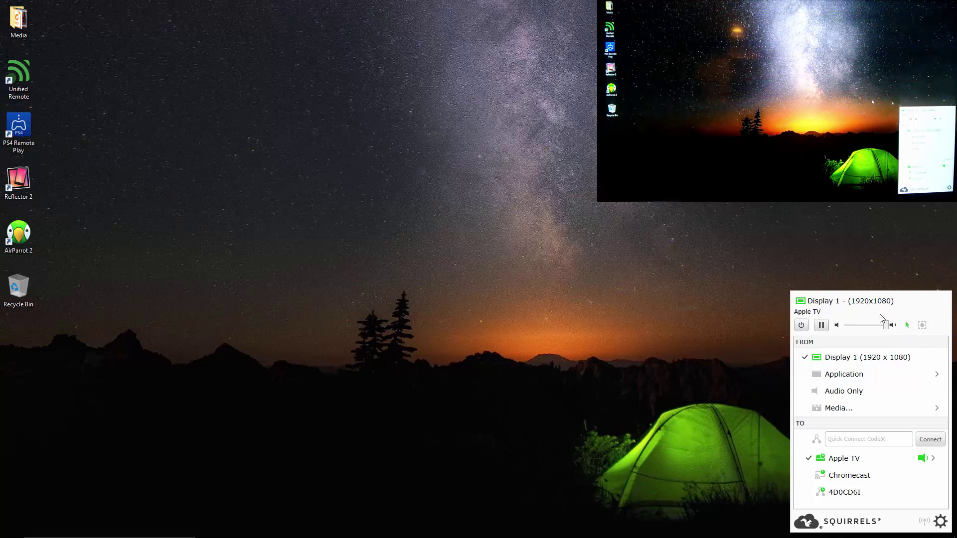
- Mirror a repositioned rectangular region briefly, then switch the Apple TV back to the full desktop
left_click(922, 326)
mouse_move(508, 274)
left_mouse_down()
mouse_move(562, 153)
mouse_move(770, 345)
mouse_move(861, 277)
left_mouse_up()
left_click(748, 513)
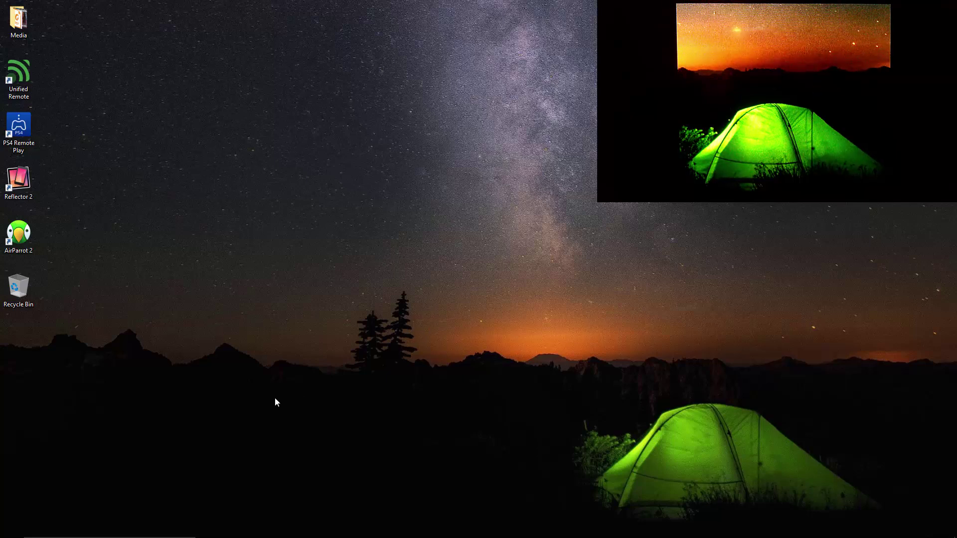
left_click(17, 252)
double_click(17, 252)
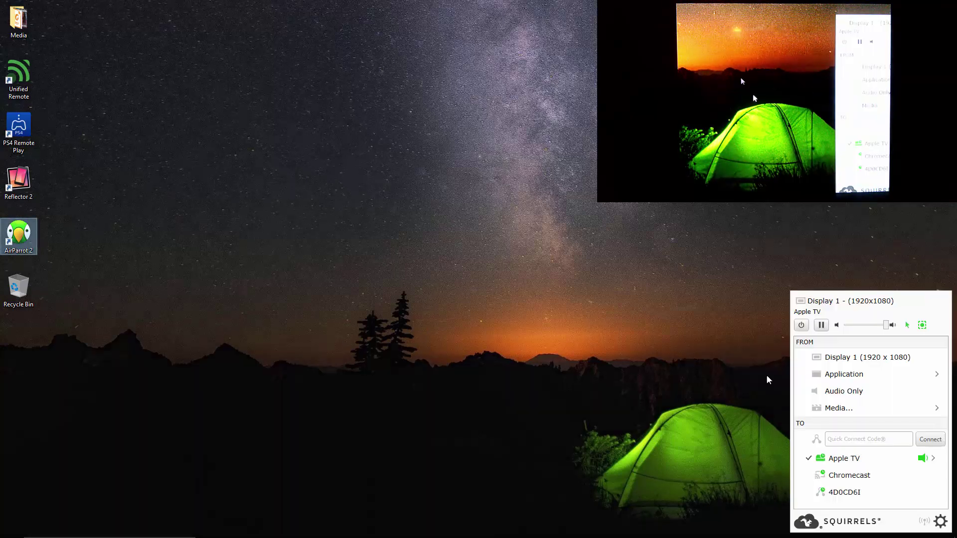
left_click(922, 325)
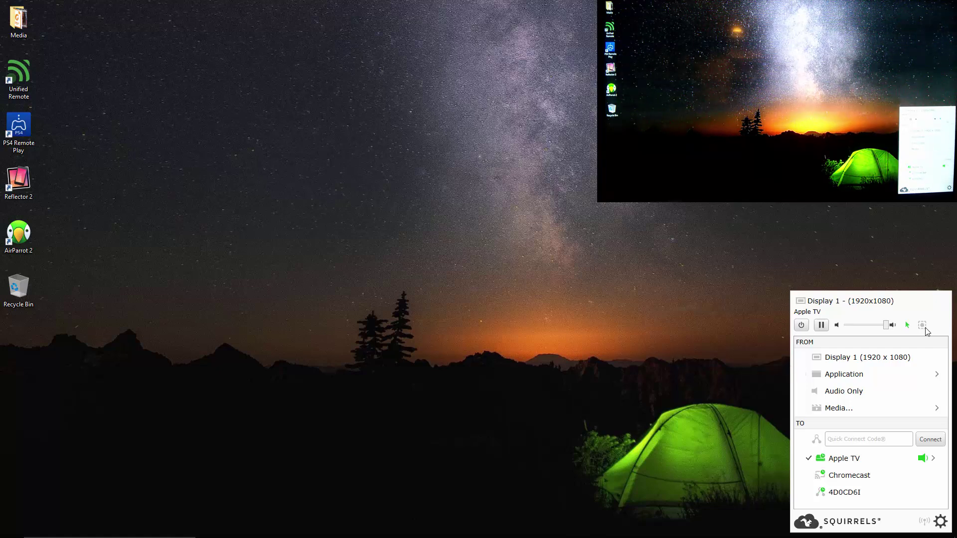
- Launch PS4 Remote Play and start connecting to the PS4
left_click(27, 141)
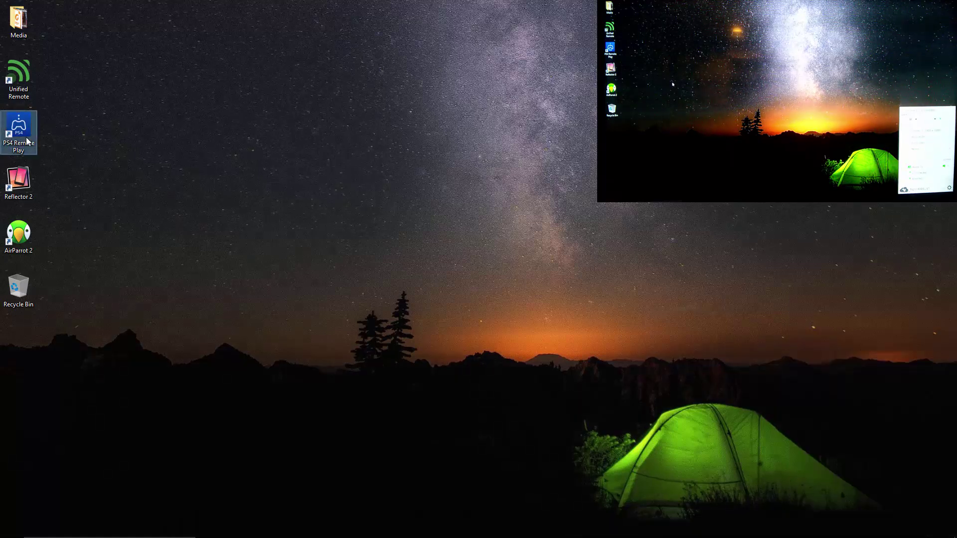
double_click(20, 136)
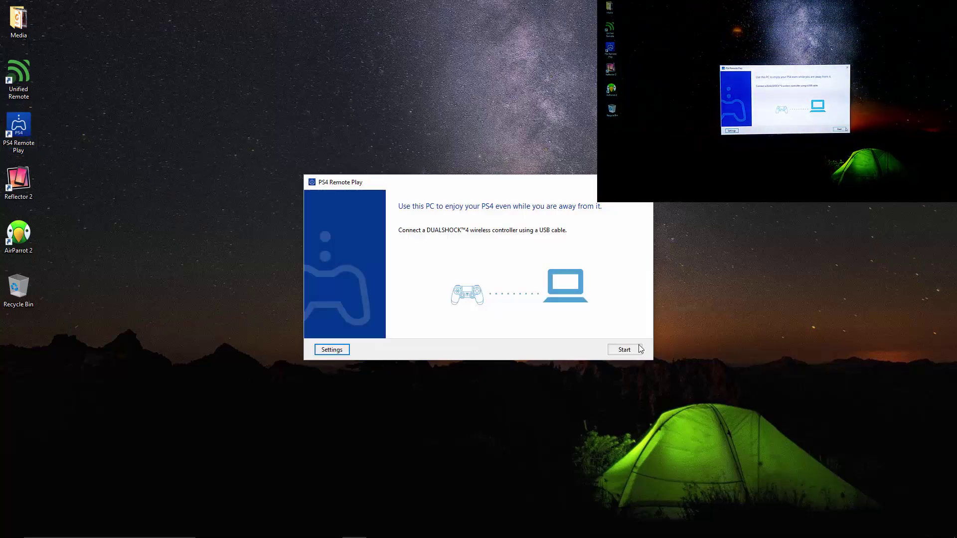
left_click(639, 349)
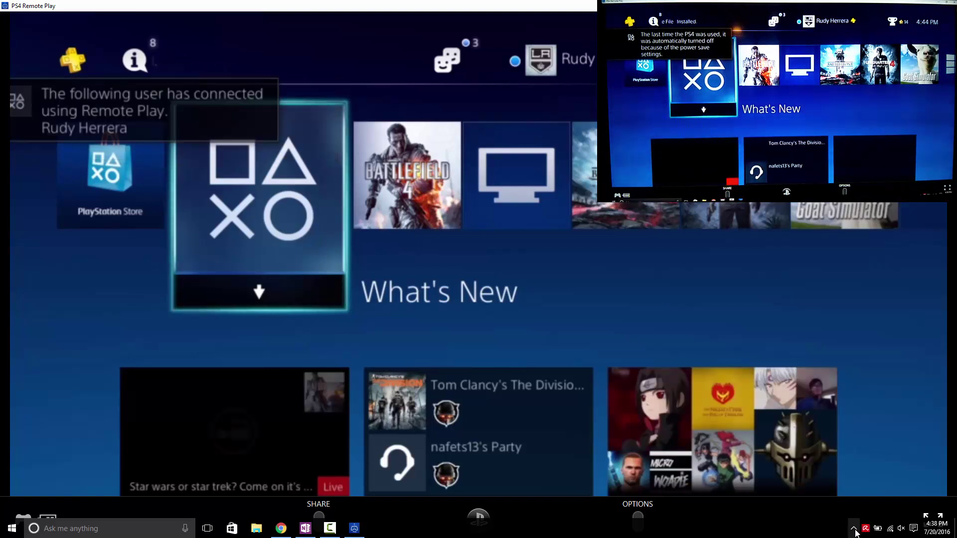
- Mirror only the PS4 Remote Play window through AirParrot and make it full screen
left_click(853, 530)
left_click(854, 508)
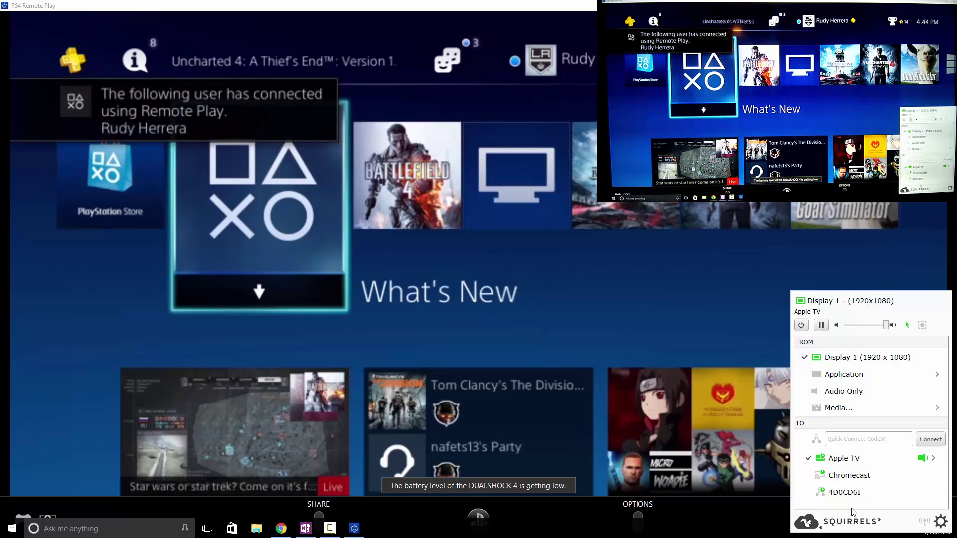
left_click(845, 374)
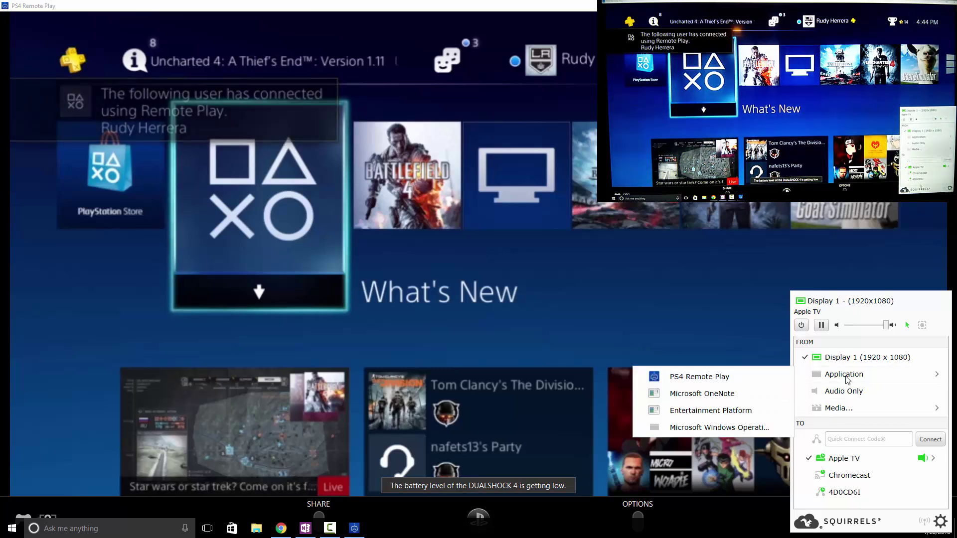
left_click(758, 377)
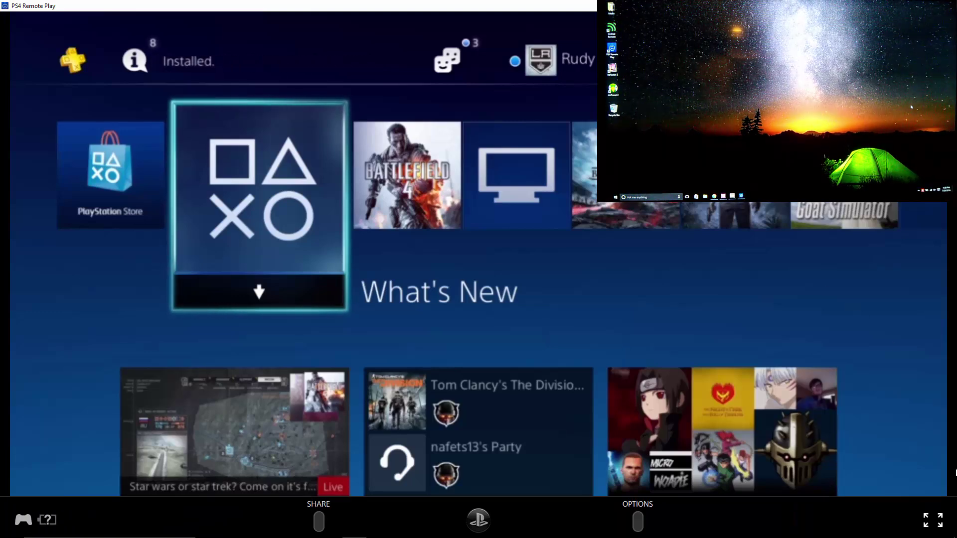
left_click(938, 520)
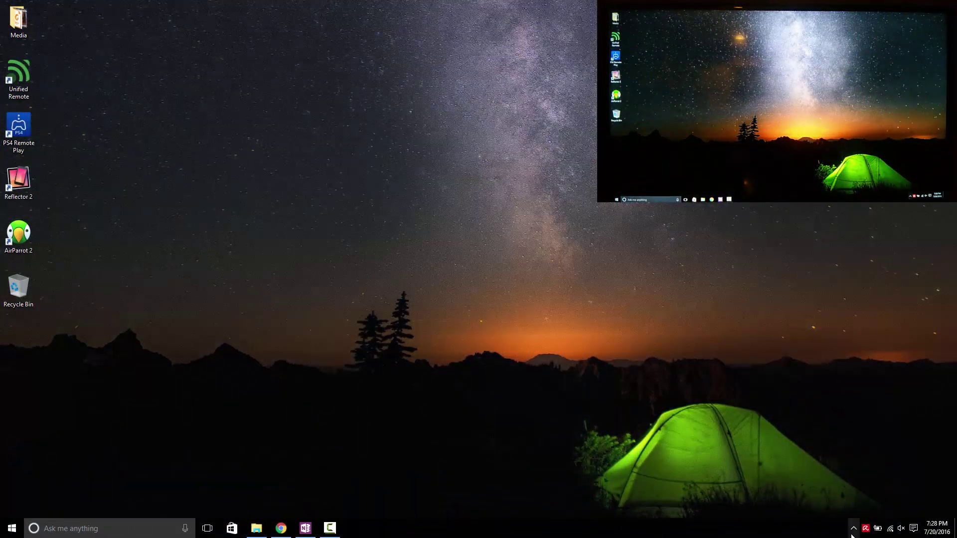
- Send only audio to the Apple TV and play Arriba_Mami.mp3 from the Media folder
left_click(853, 530)
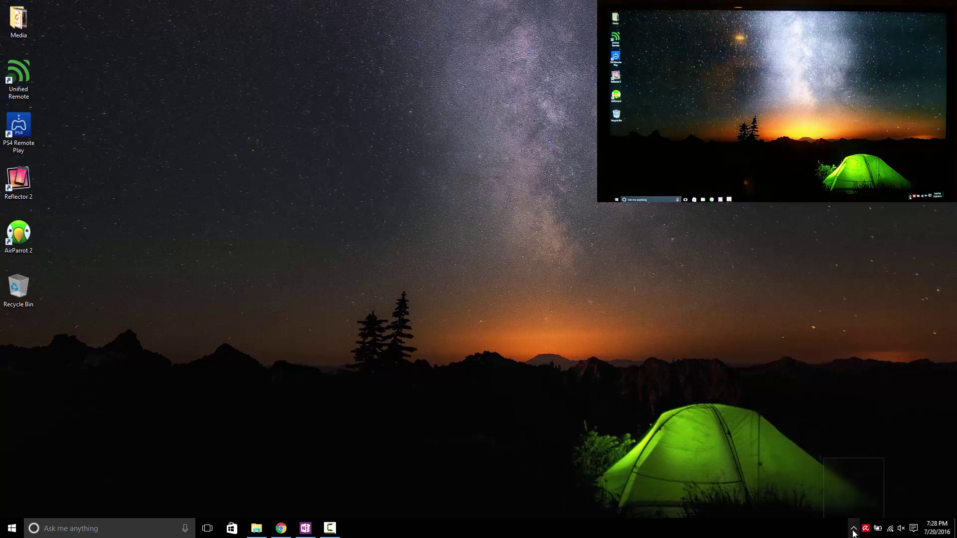
left_click(869, 515)
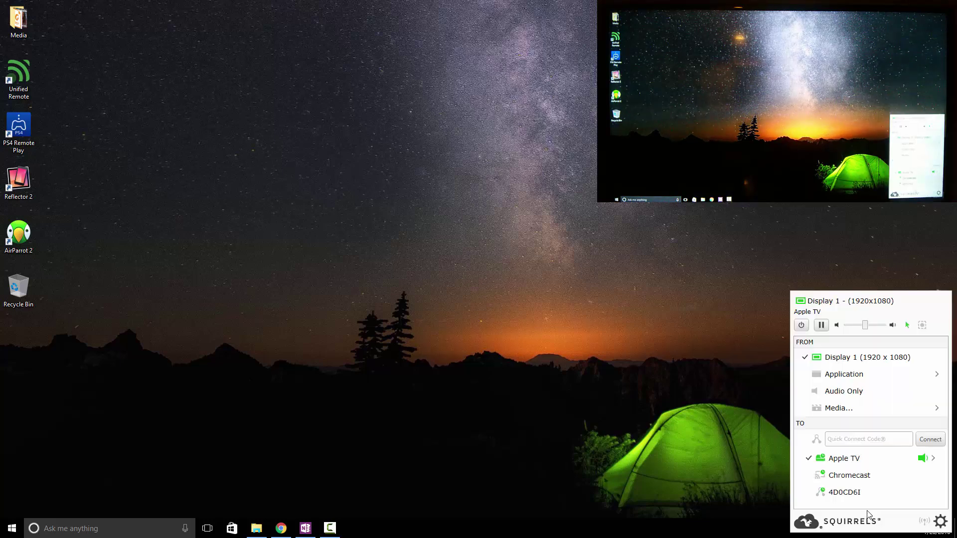
left_click(835, 396)
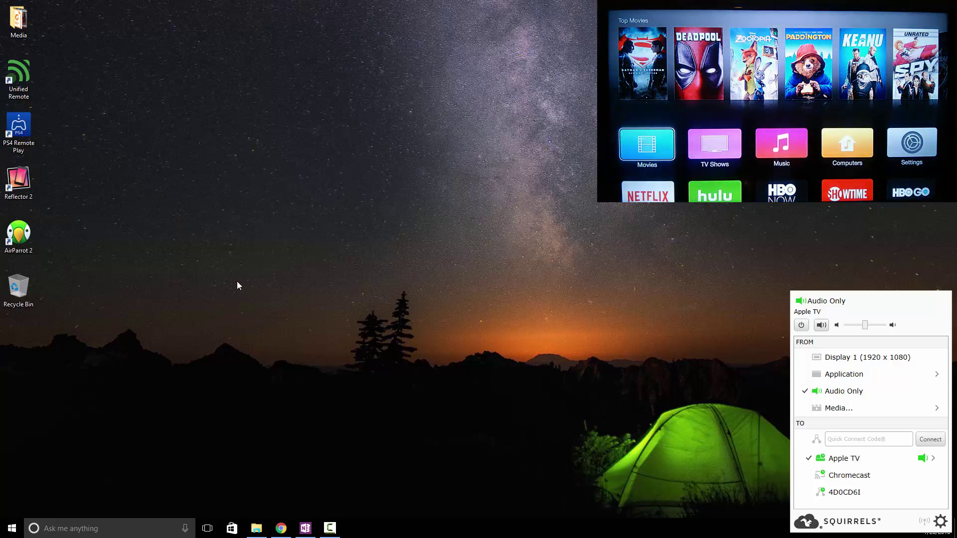
double_click(11, 23)
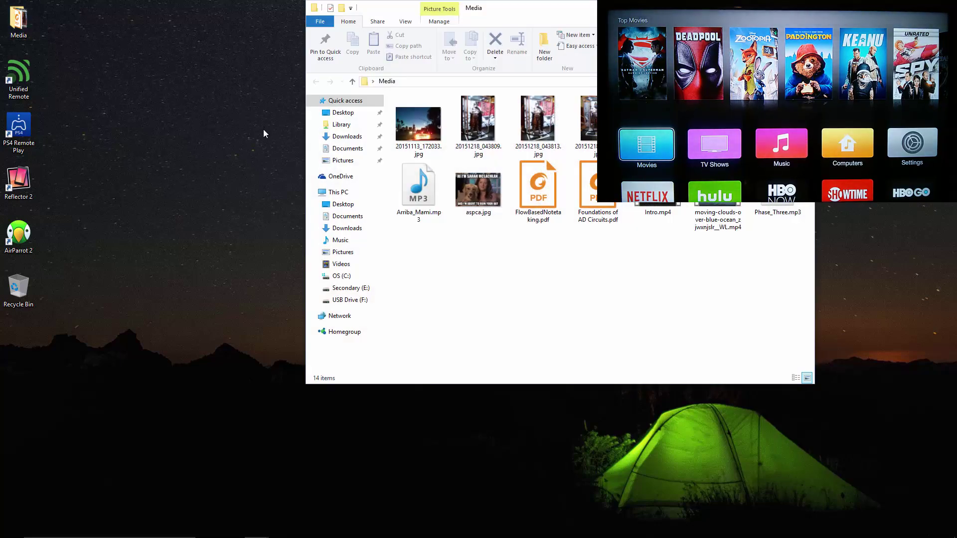
double_click(399, 183)
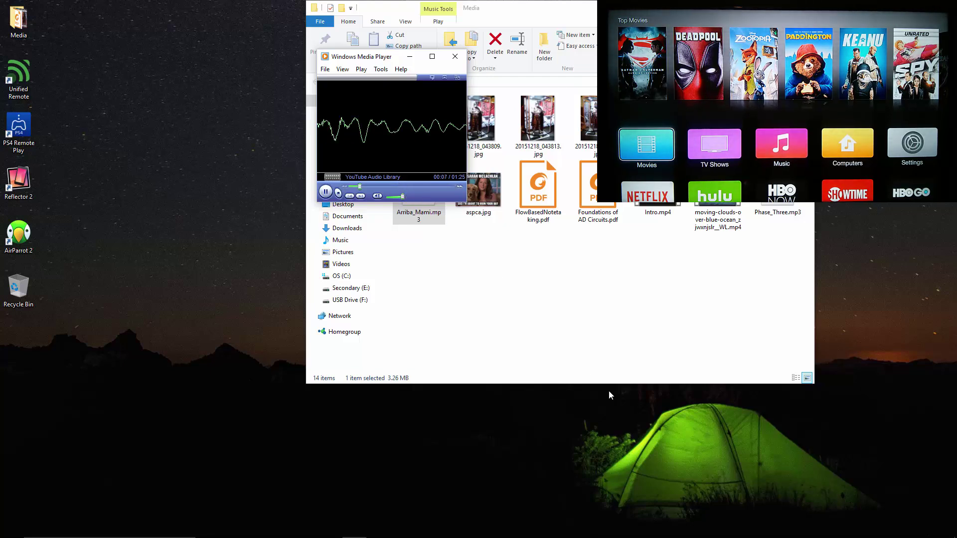
- Raise the Apple TV volume slightly, then close the music player and the Media folder
left_click(855, 529)
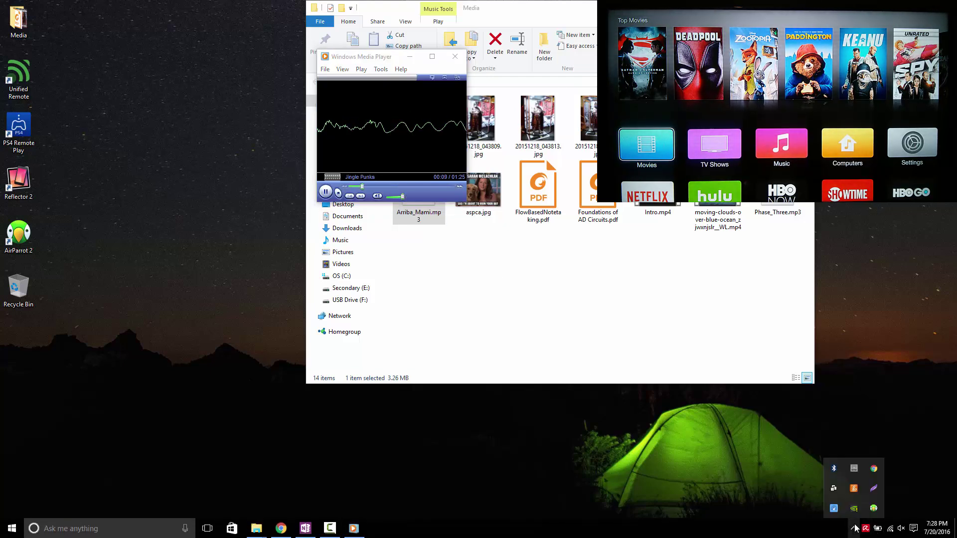
left_click(873, 509)
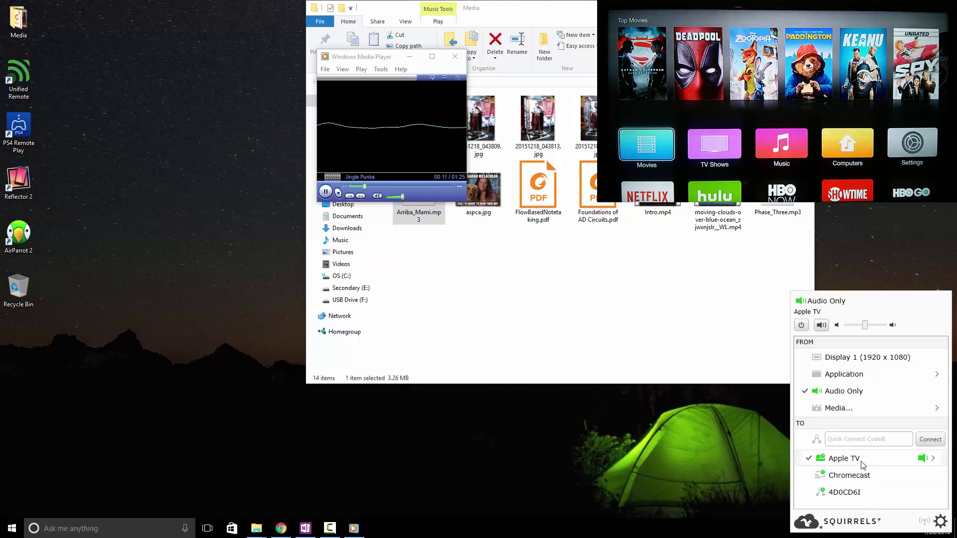
mouse_move(860, 458)
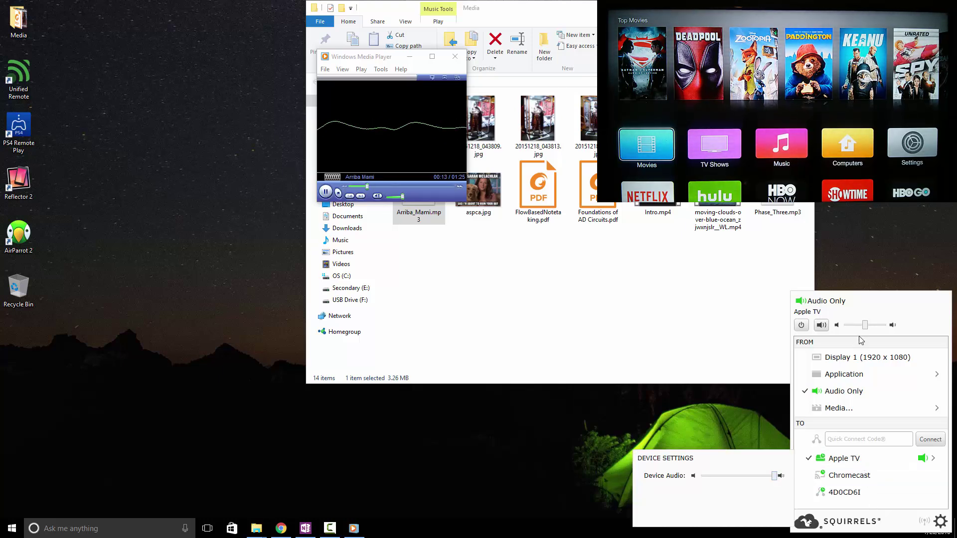
left_click_drag(865, 327, 889, 330)
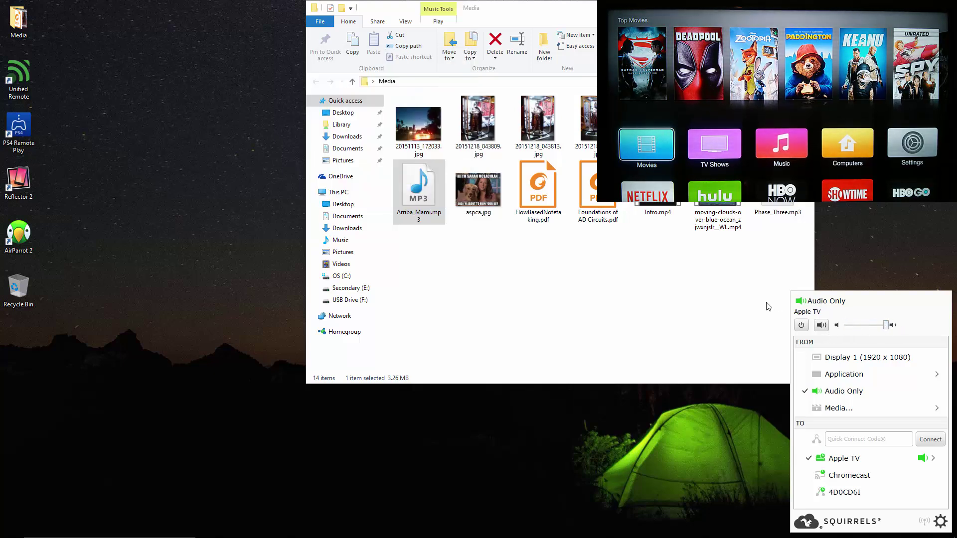
left_click(743, 308)
left_click(354, 529)
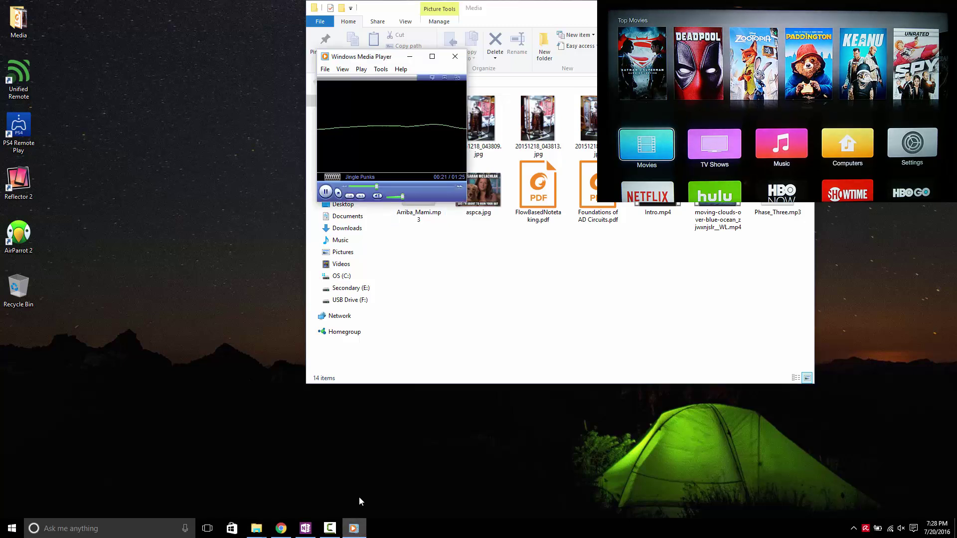
left_click(454, 55)
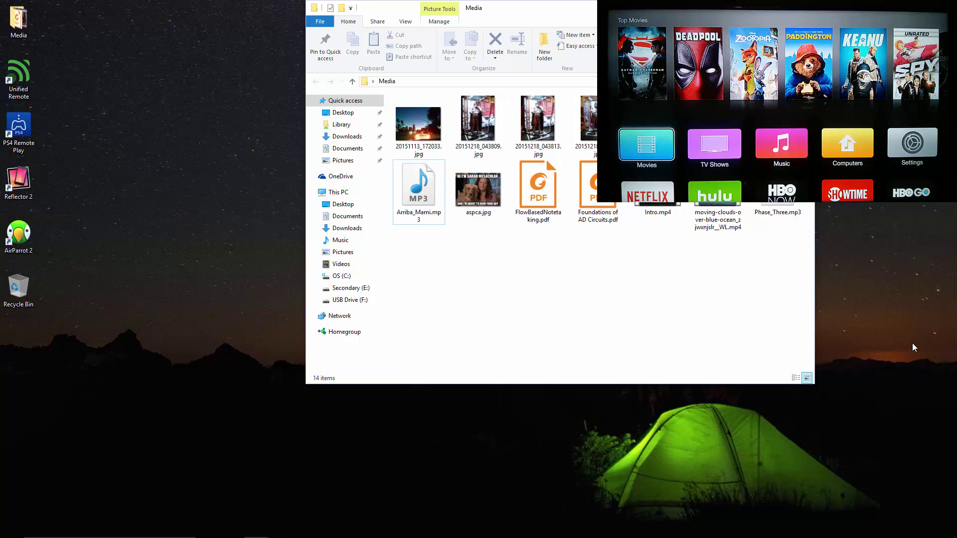
key("alt+F4")
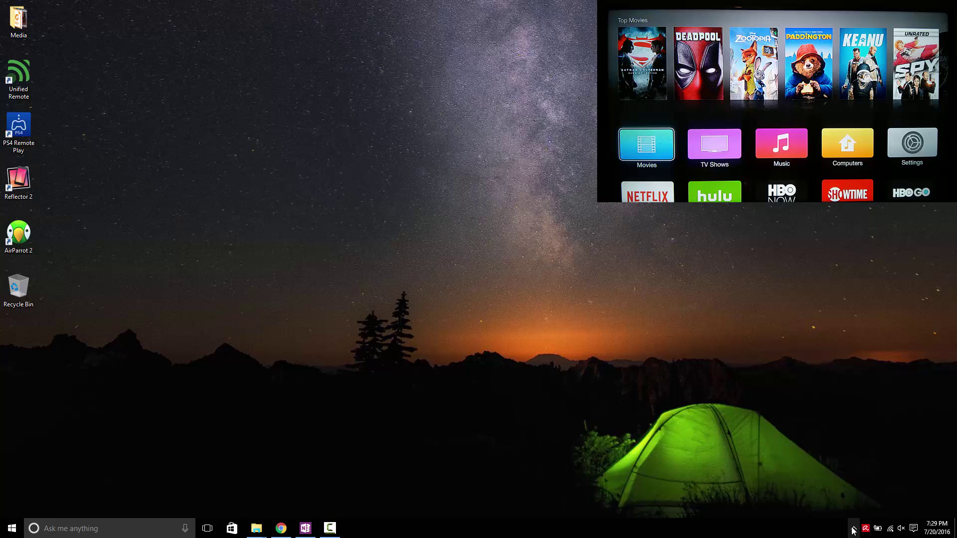
- Cast the first photo and then 20160109_213007.jpg from the Media folder to the Apple TV
left_click(853, 529)
left_click(873, 508)
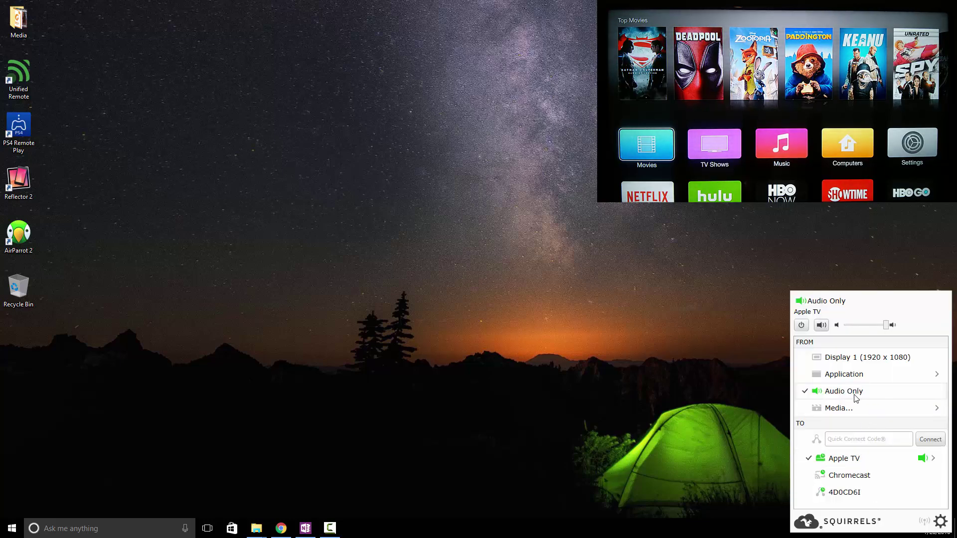
mouse_move(840, 407)
left_click(770, 406)
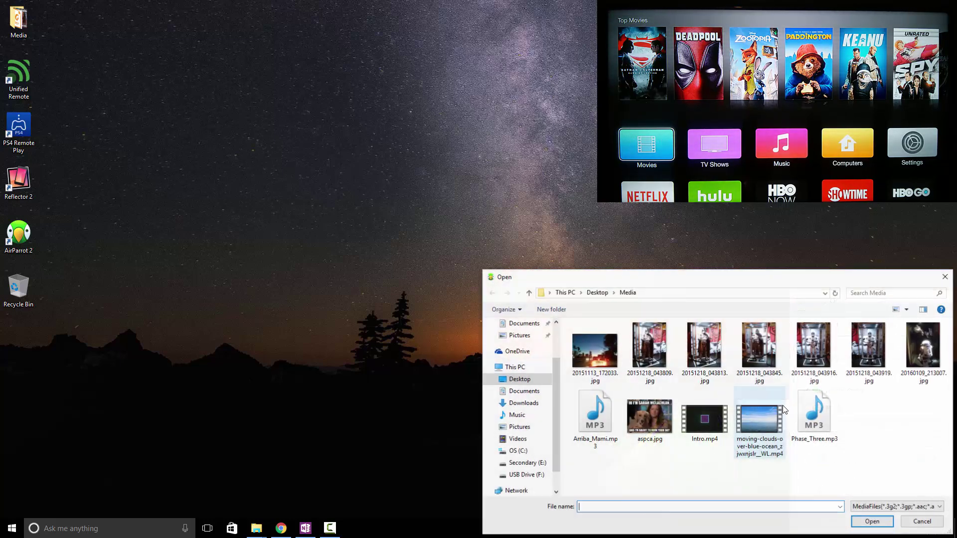
double_click(613, 359)
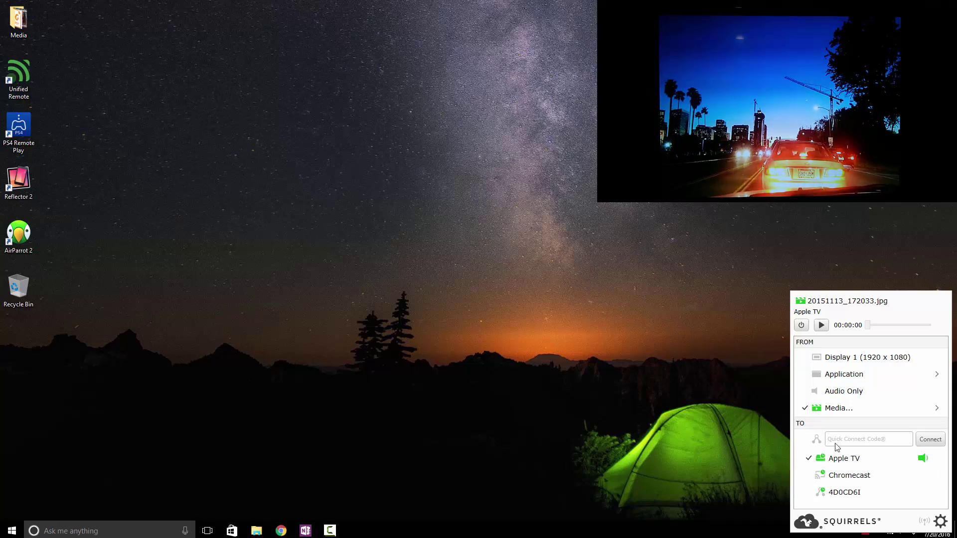
mouse_move(838, 407)
left_click(765, 413)
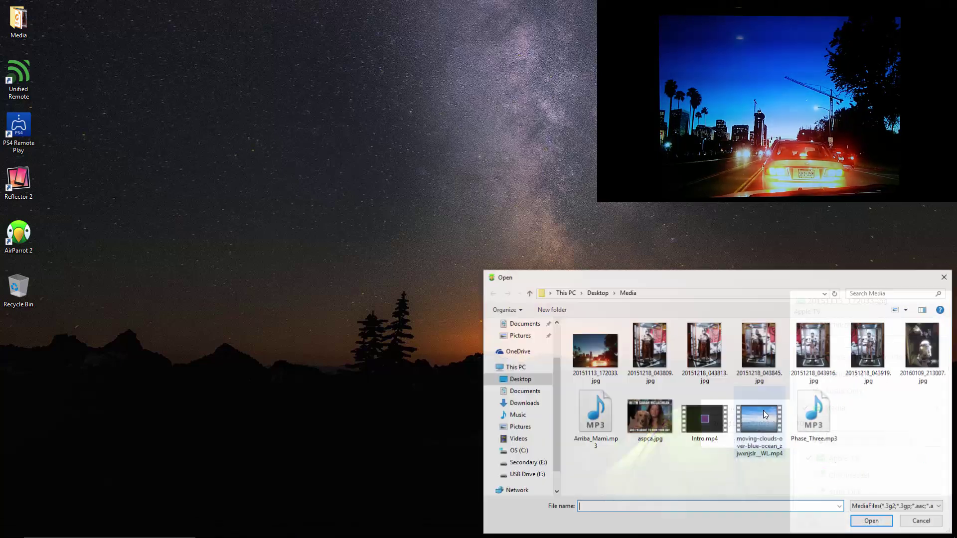
double_click(923, 345)
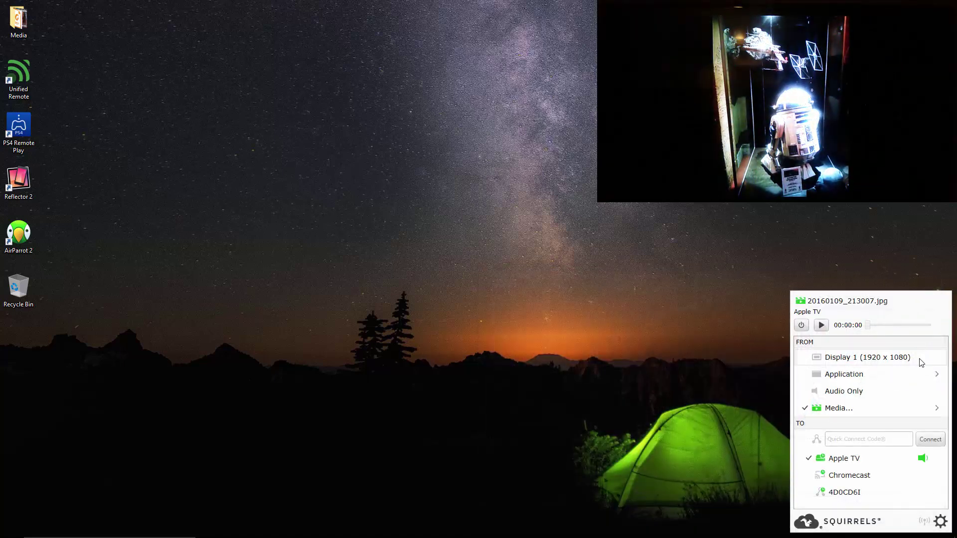
- Cast aspca.jpg to the Apple TV, then return to mirroring Display 1
left_click(889, 407)
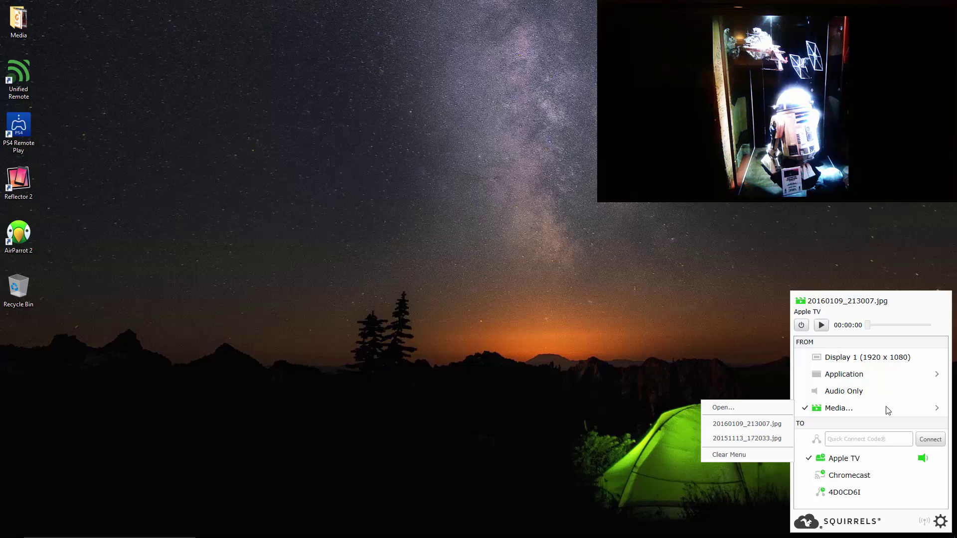
left_click(780, 409)
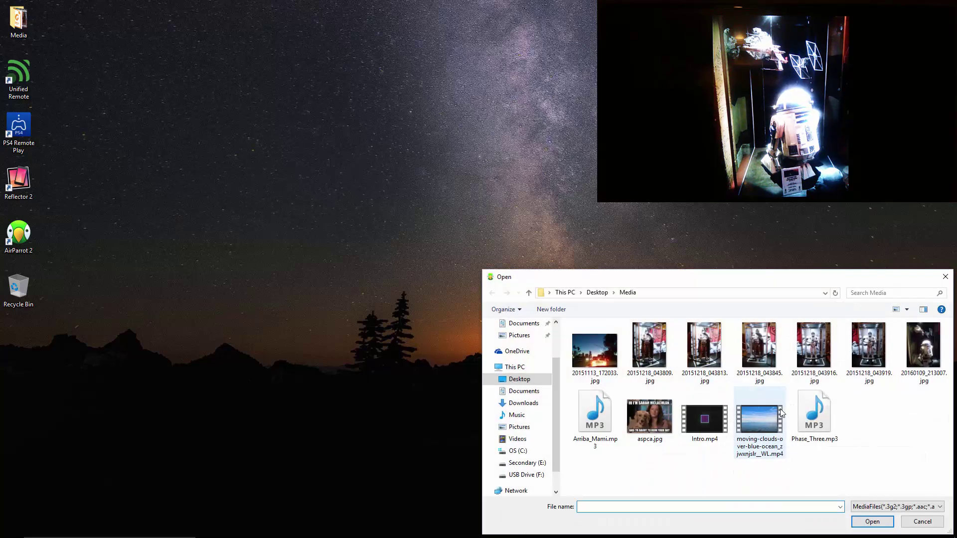
double_click(665, 419)
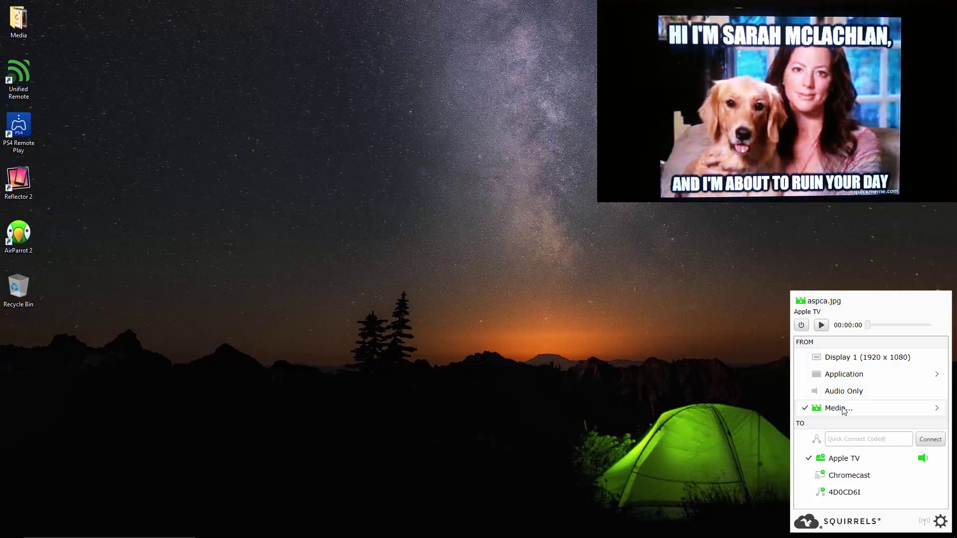
left_click(847, 359)
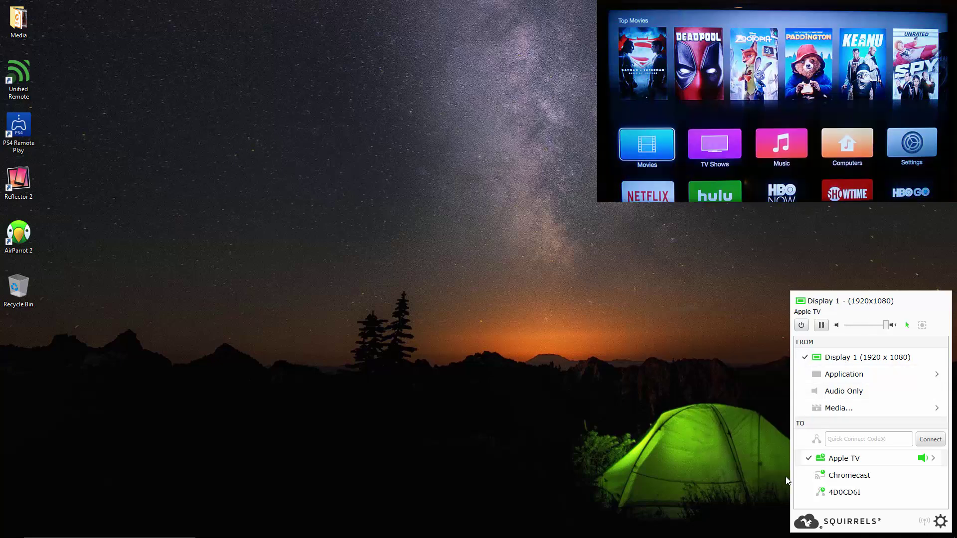
left_click(765, 492)
mouse_move(479, 528)
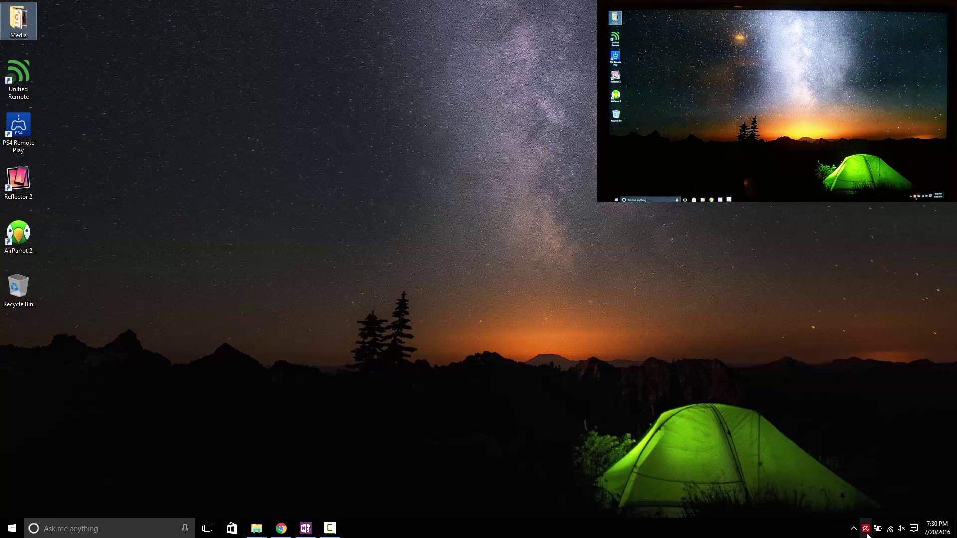
left_click(854, 532)
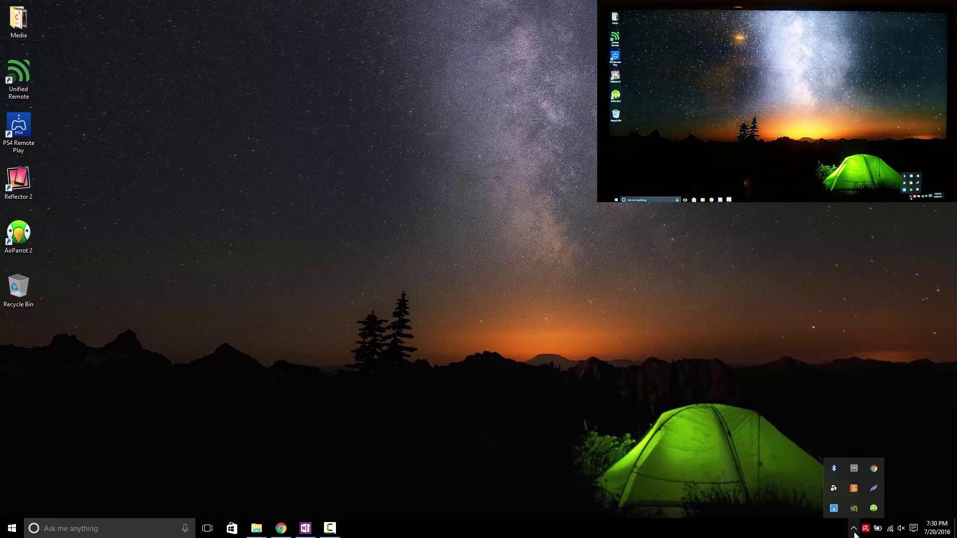
- Set AirParrot's Maximum Frame Rate to 60 at Very High quality in Preferences and save
left_click(873, 508)
left_click(940, 523)
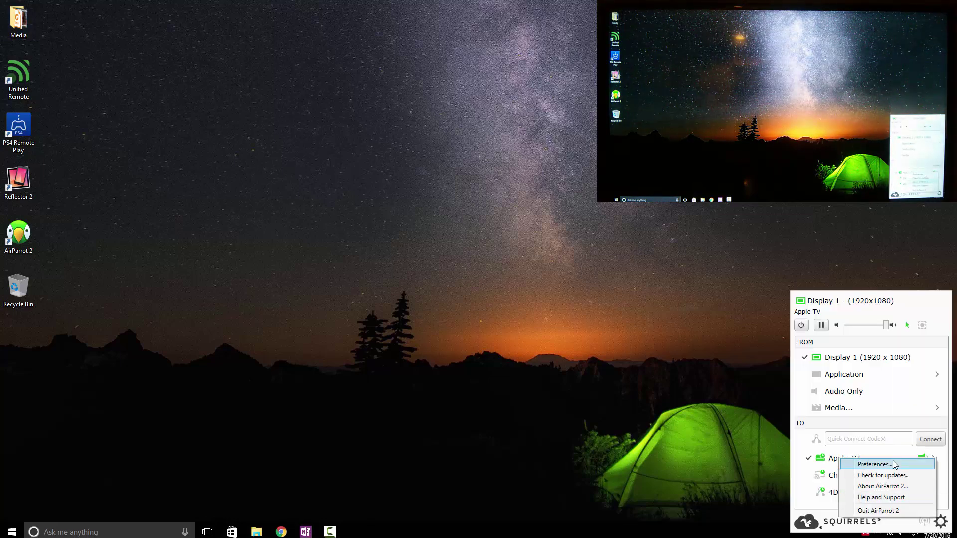
left_click(896, 464)
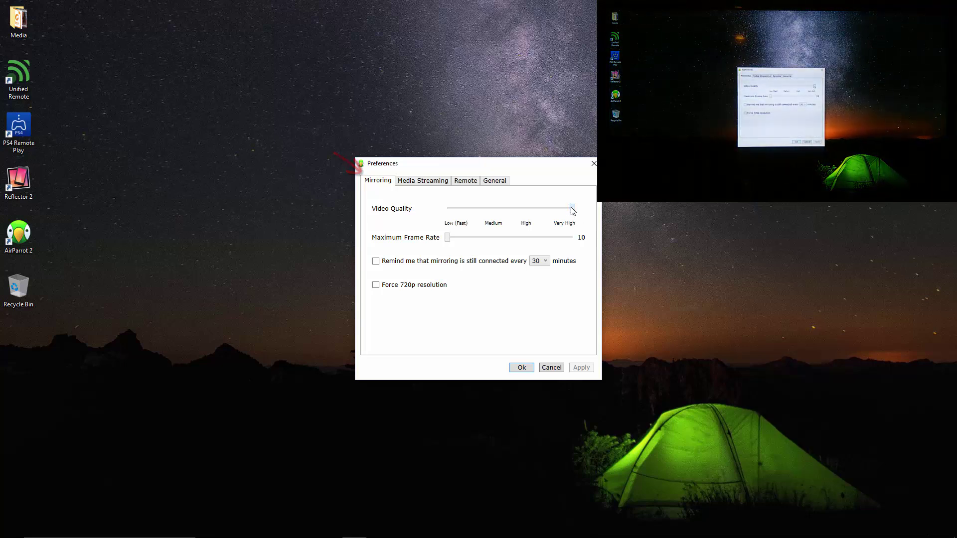
left_click_drag(572, 209, 489, 208)
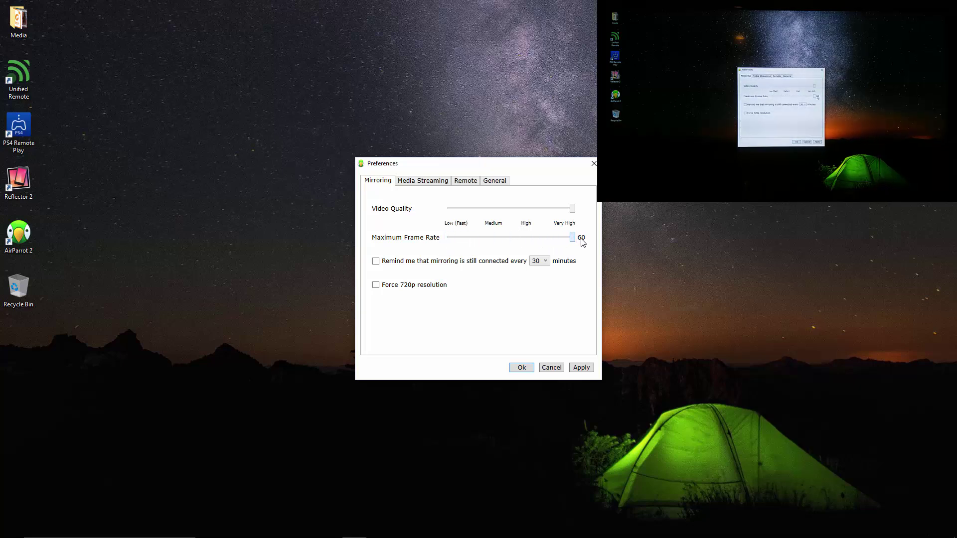
left_click(521, 369)
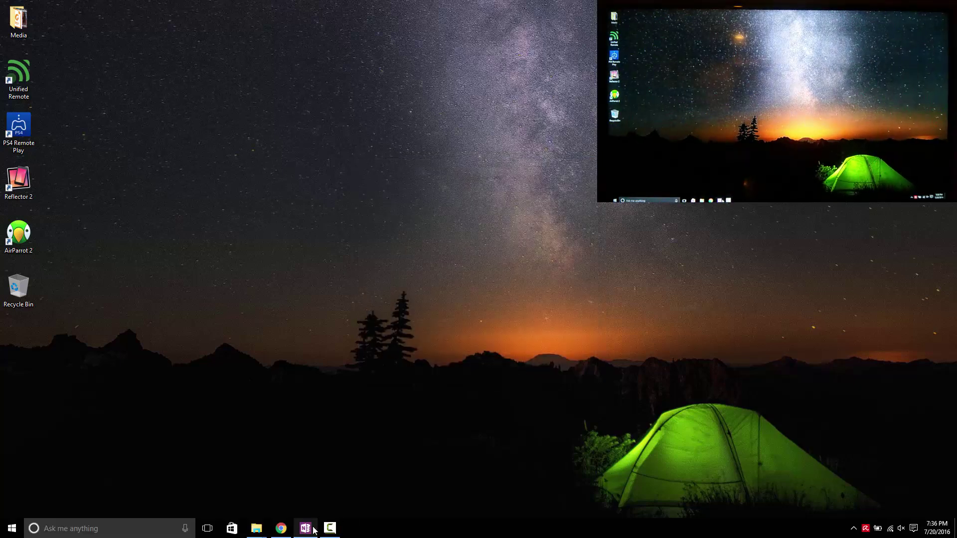
- Handwrite "60fps" on OneNote's maximized Test page, then restore the window
left_click(305, 528)
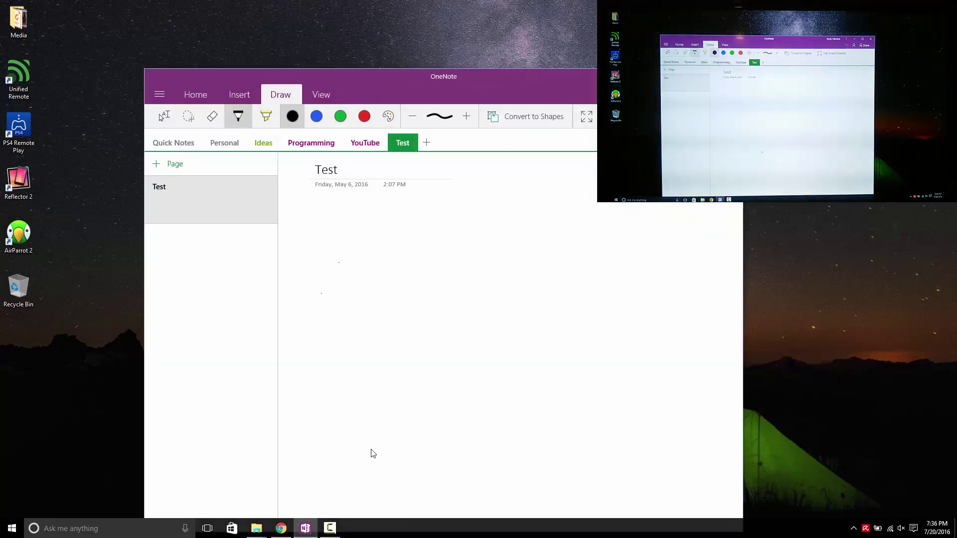
double_click(412, 76)
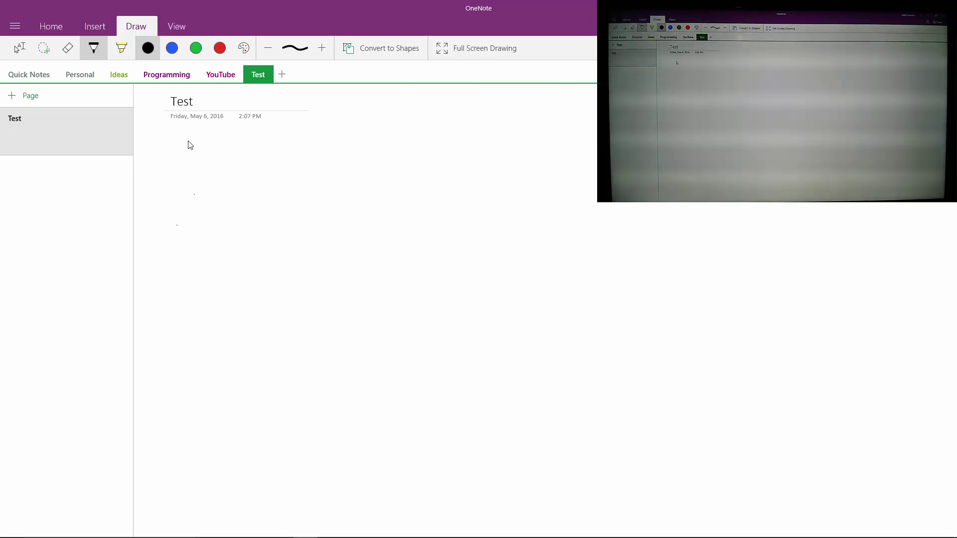
left_click_drag(187, 140, 180, 185)
mouse_move(233, 139)
left_mouse_down()
mouse_move(262, 172)
mouse_move(233, 140)
left_mouse_up()
mouse_move(283, 180)
left_mouse_down()
mouse_move(279, 161)
mouse_move(304, 145)
mouse_move(290, 167)
mouse_move(319, 189)
mouse_move(316, 175)
left_mouse_up()
left_click_drag(360, 147, 337, 183)
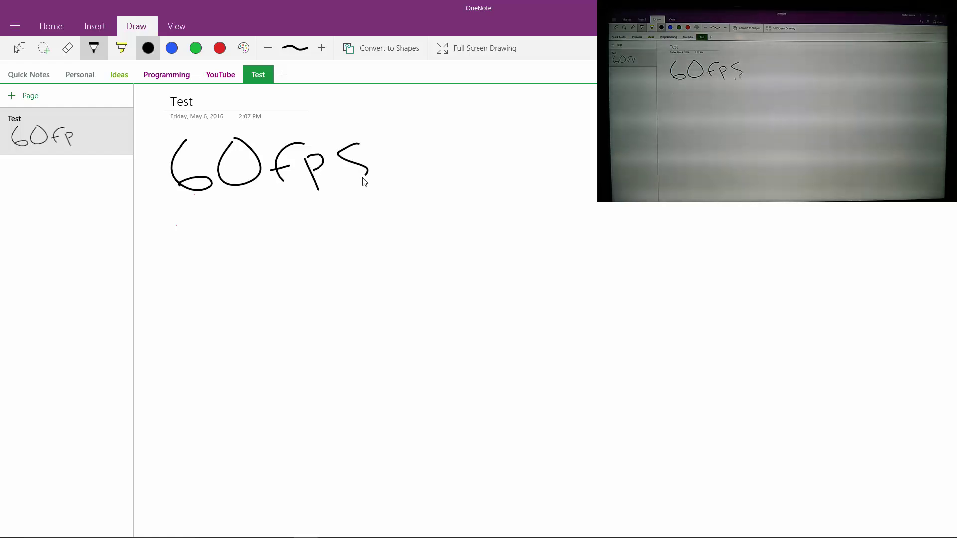
left_click(924, 8)
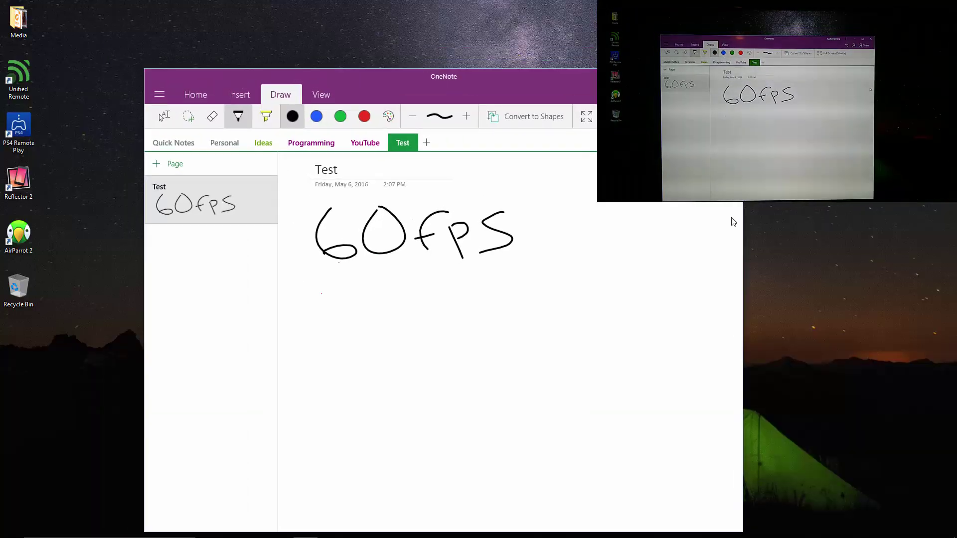
- Lower AirParrot's Maximum Frame Rate to 10 in Preferences and confirm
mouse_move(853, 534)
left_click(853, 529)
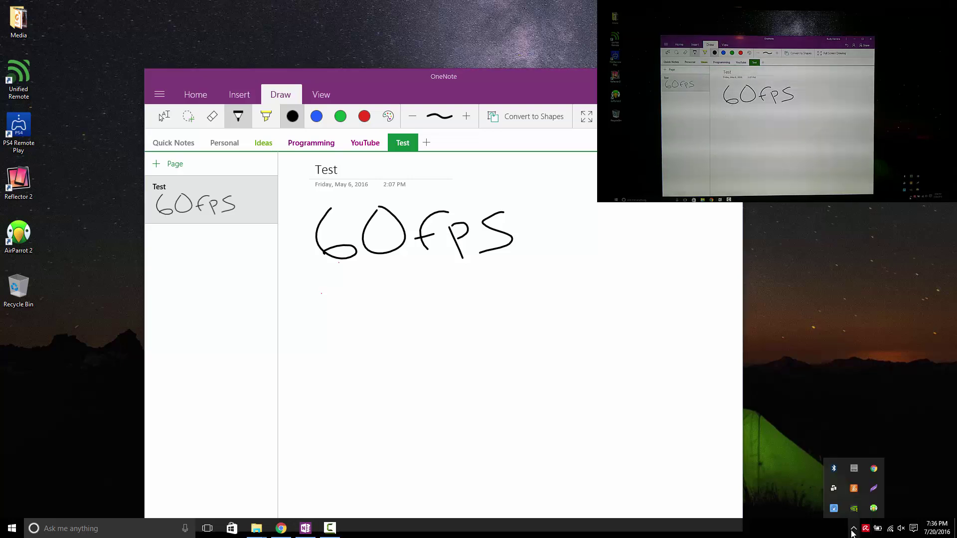
left_click(872, 510)
left_click(936, 521)
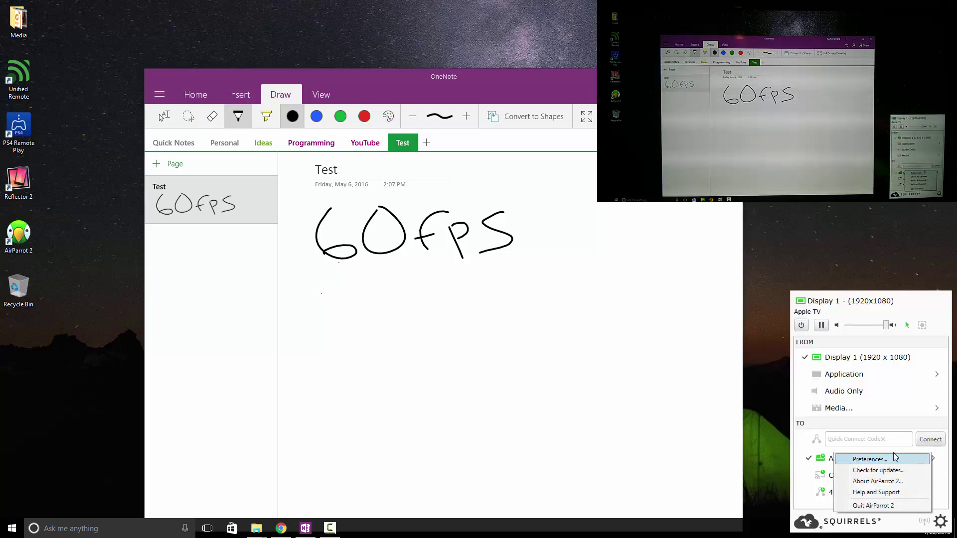
left_click(887, 456)
left_click_drag(572, 237, 400, 244)
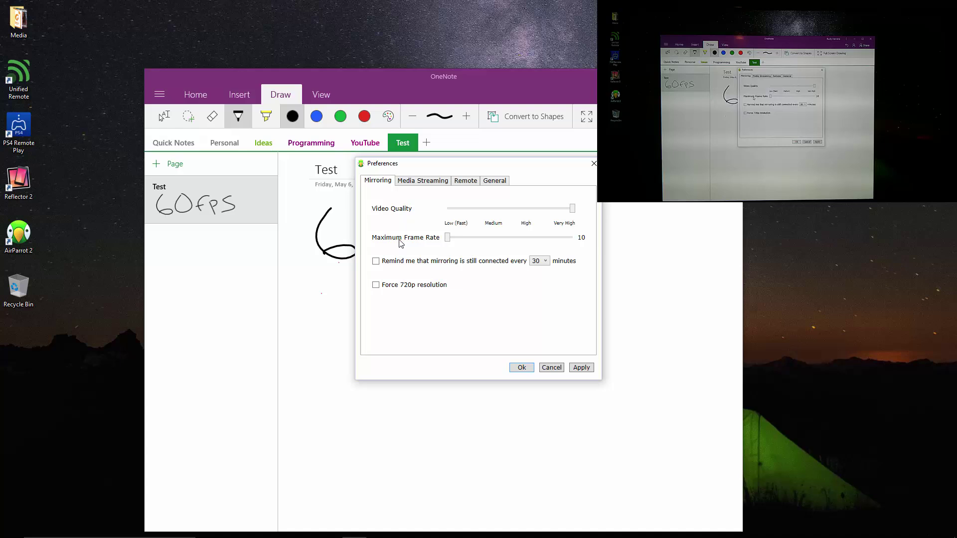
left_click(513, 368)
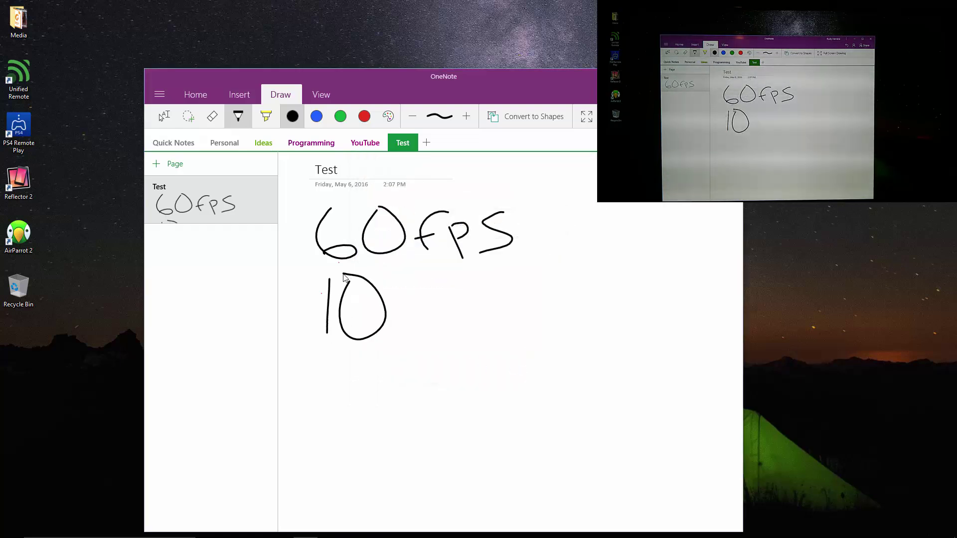
- Handwrite "10 fPS" below "60fps" in the maximized OneNote window, then restore it
double_click(388, 82)
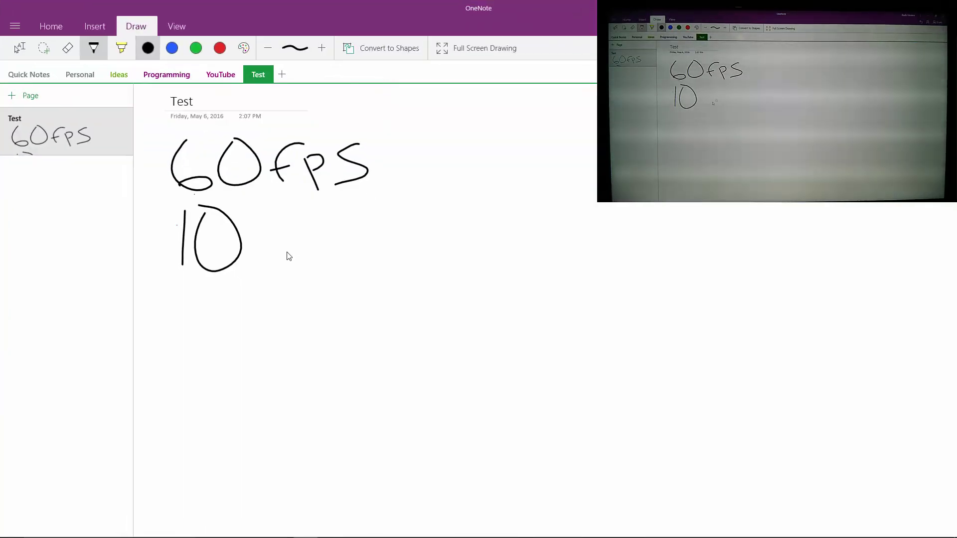
left_click_drag(285, 255, 303, 203)
mouse_move(267, 232)
left_mouse_down()
mouse_move(303, 230)
mouse_move(323, 260)
left_mouse_up()
mouse_move(313, 216)
left_mouse_down()
mouse_move(342, 216)
mouse_move(316, 234)
left_mouse_up()
left_click_drag(376, 211, 358, 264)
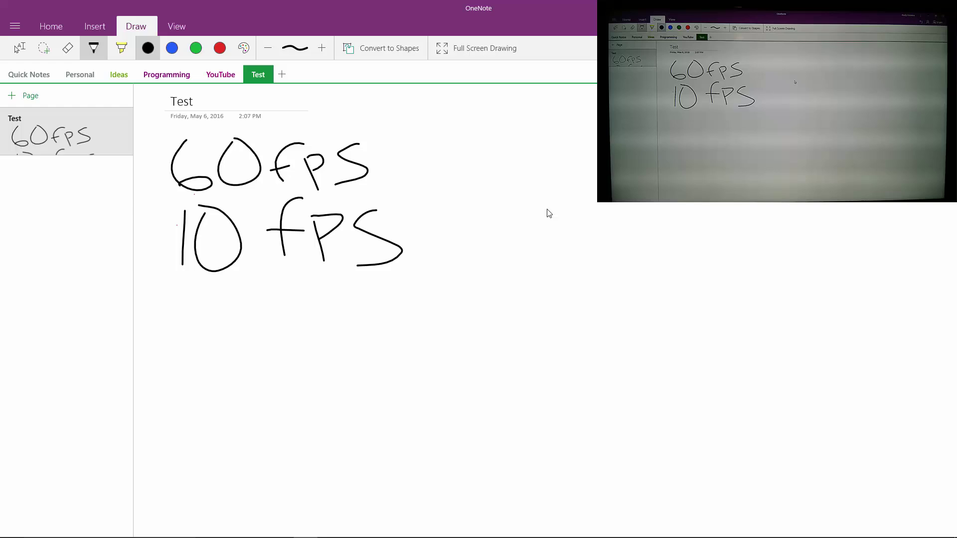
double_click(658, 9)
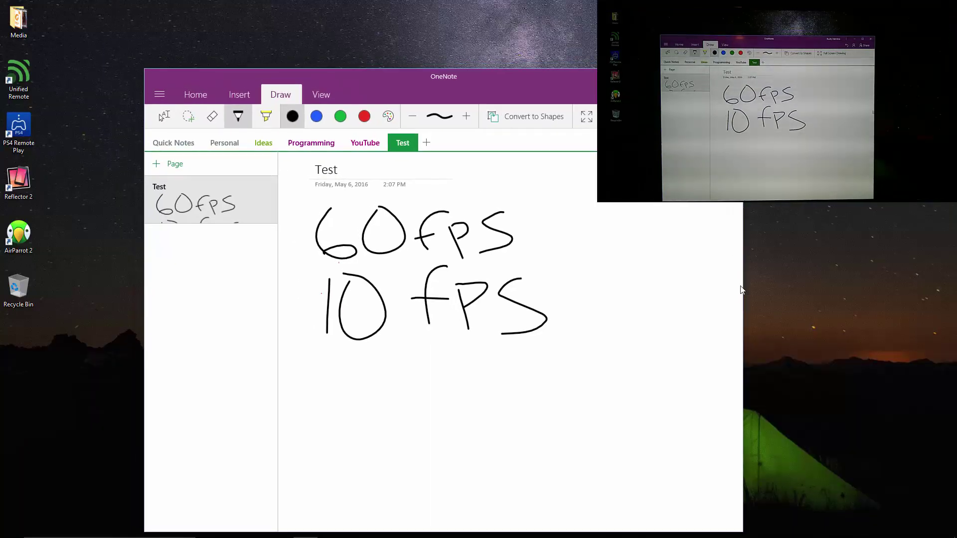
mouse_move(479, 533)
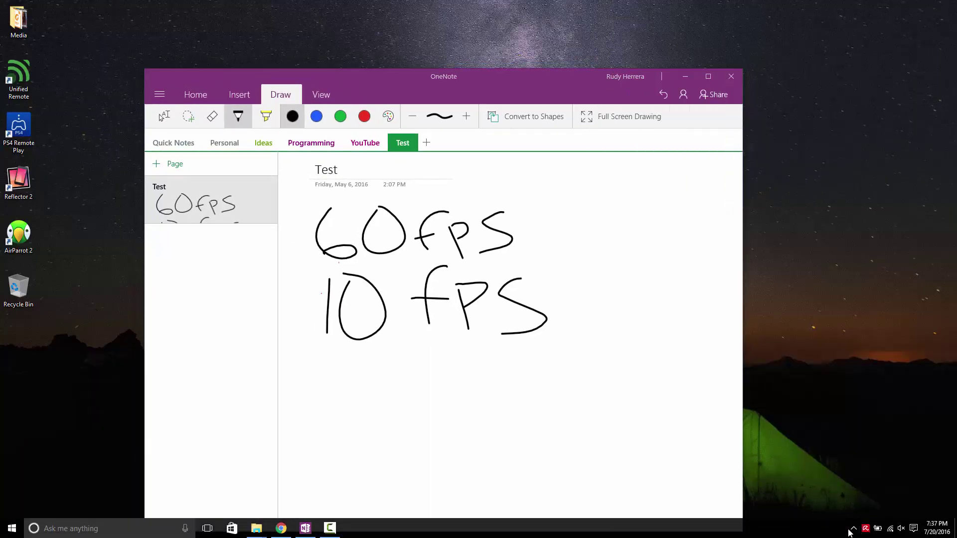
- Uncheck Force 720p resolution on AirParrot's Mirroring preferences tab and apply it
left_click(853, 528)
left_click(873, 509)
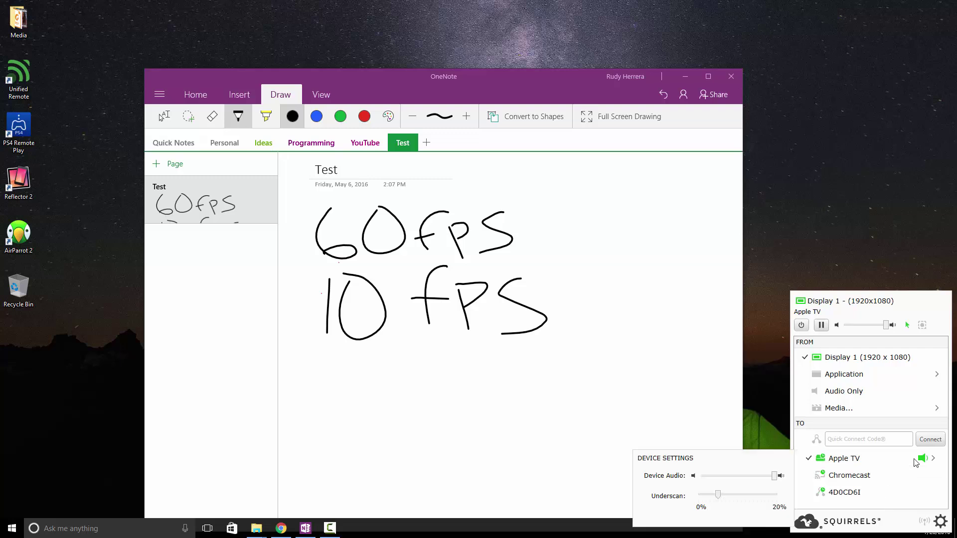
left_click(941, 521)
left_click(901, 464)
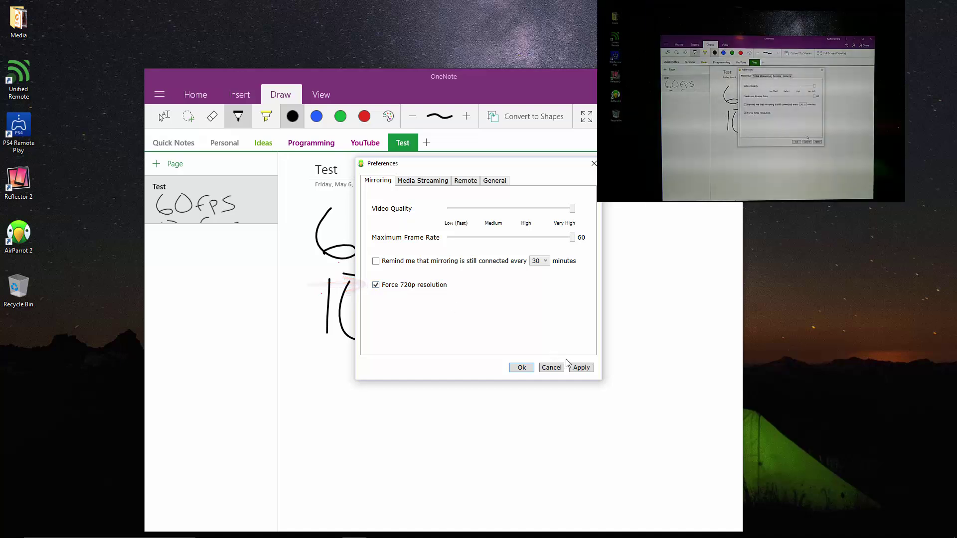
left_click(581, 367)
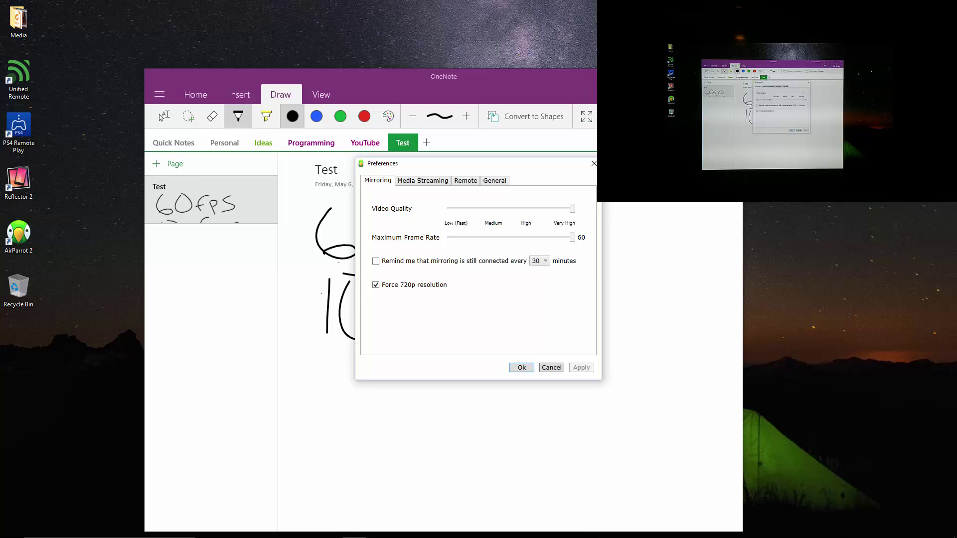
left_click(413, 285)
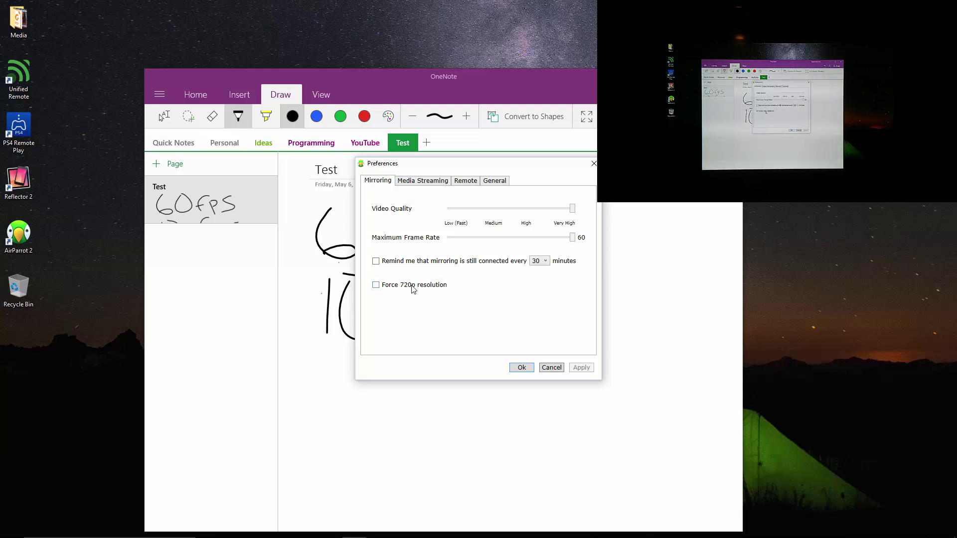
left_click(415, 287)
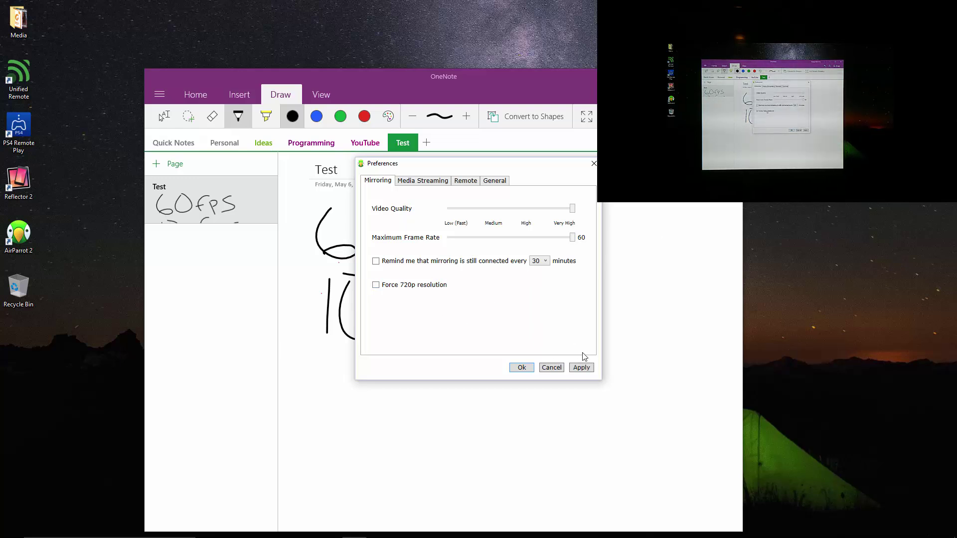
left_click(582, 368)
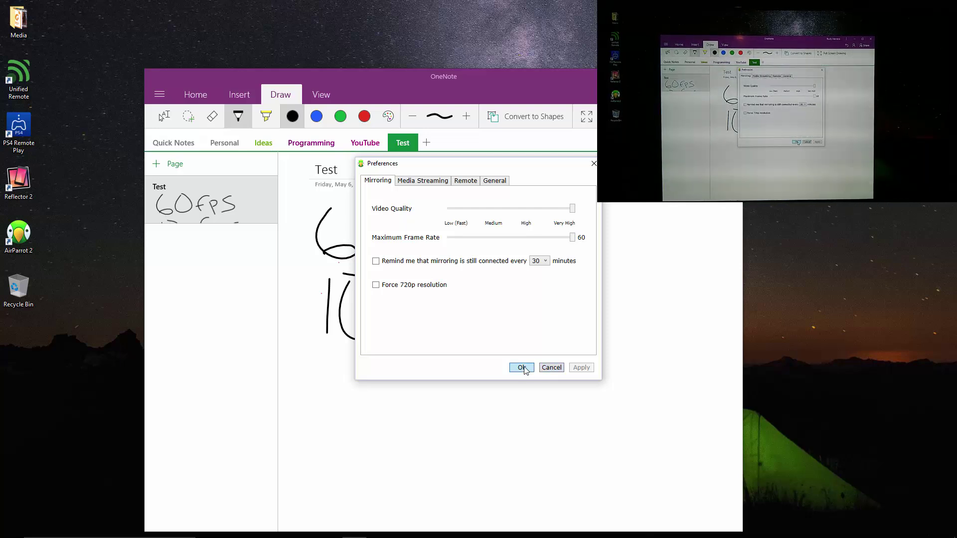
- Raise the media streaming video quality to Very High
left_click(423, 181)
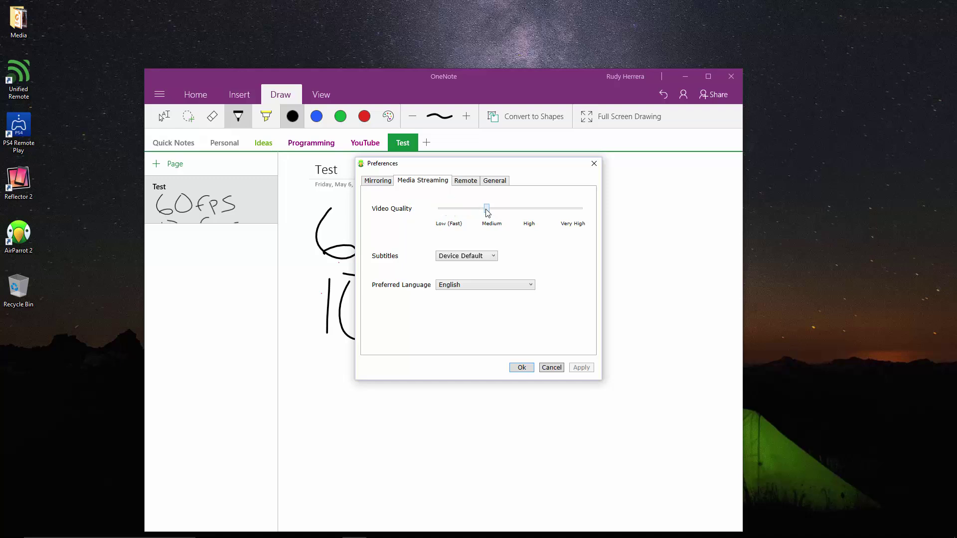
left_click_drag(486, 210, 533, 210)
left_click(553, 203)
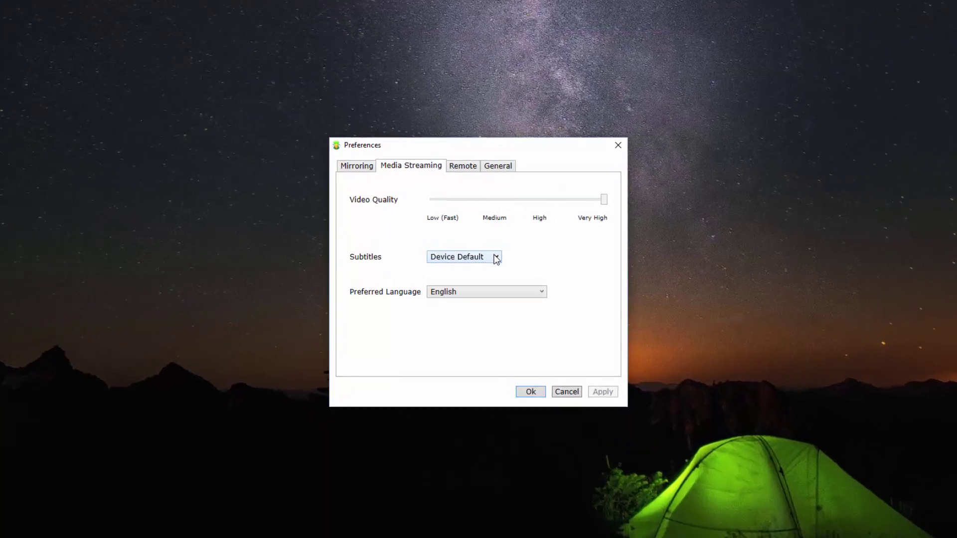
- Keep subtitles at Device Default and English as the preferred language
left_click(493, 256)
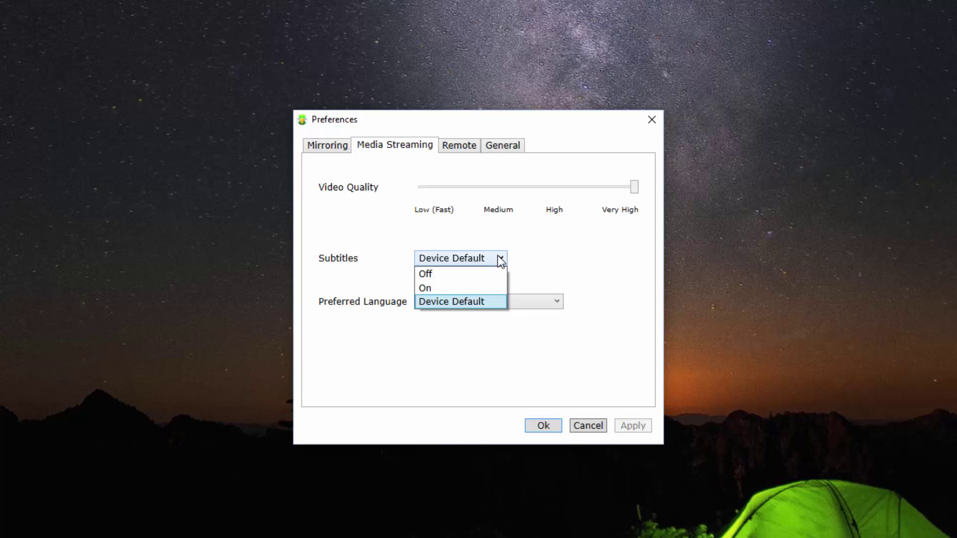
left_click(499, 258)
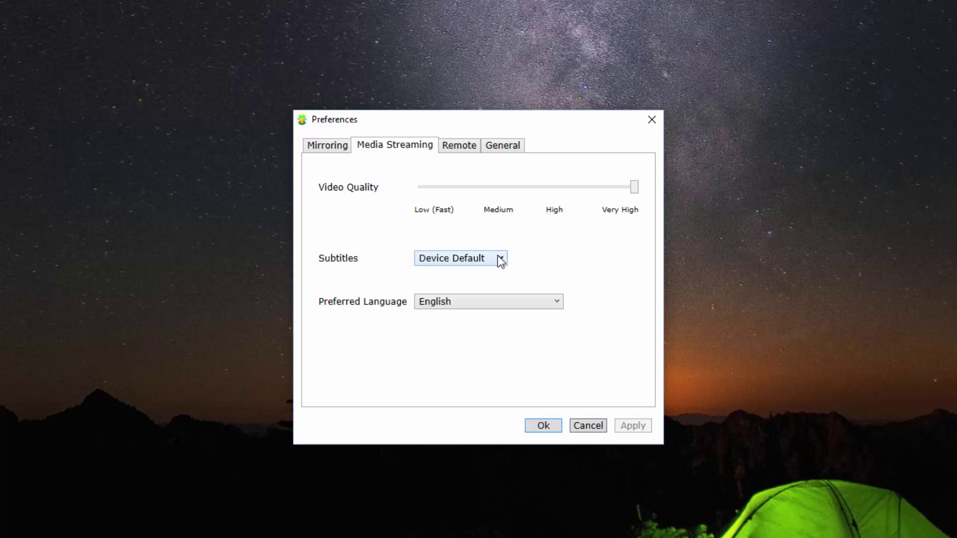
left_click(538, 297)
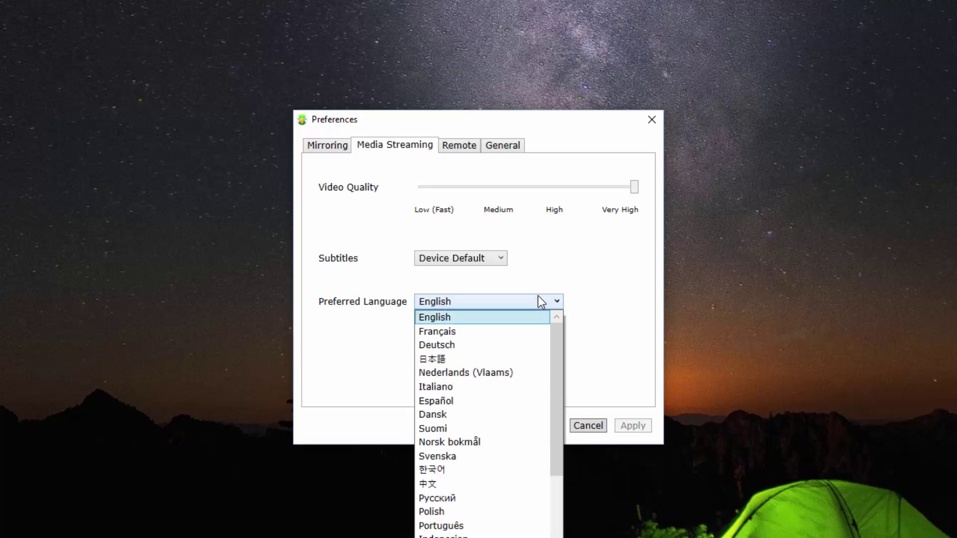
left_click(538, 297)
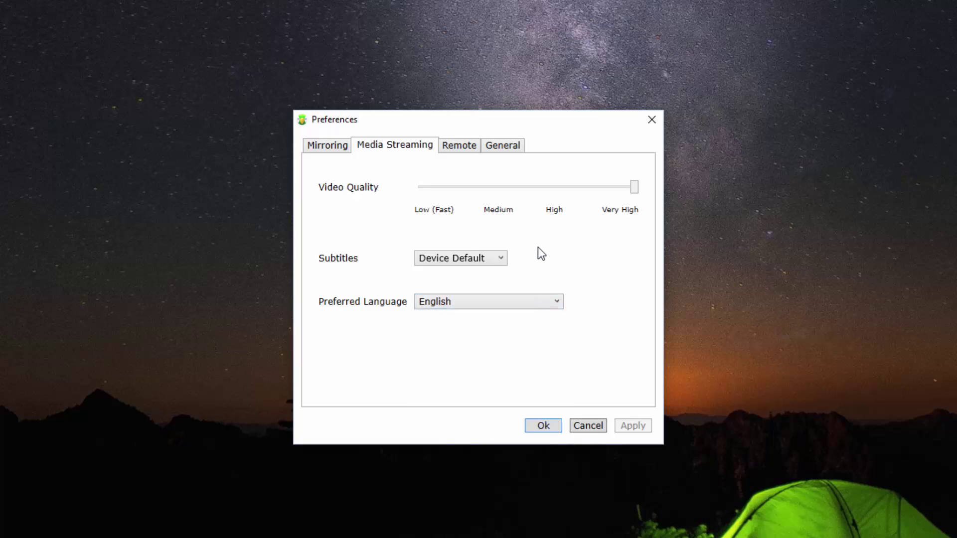
- Keep AirParrot Remote discovery allowed, Advanced Logging Disabled and Classic Desktop Capture on, then apply
left_click(460, 147)
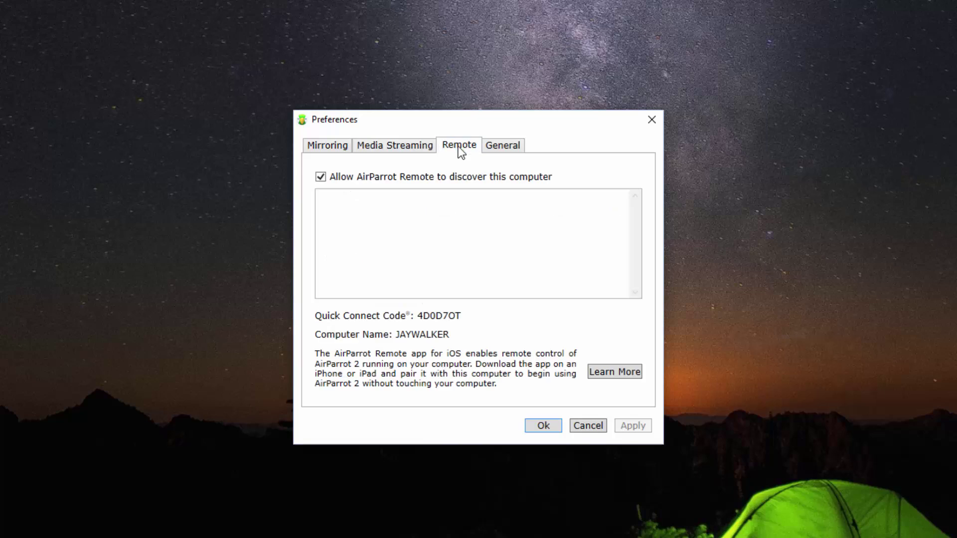
left_click(321, 177)
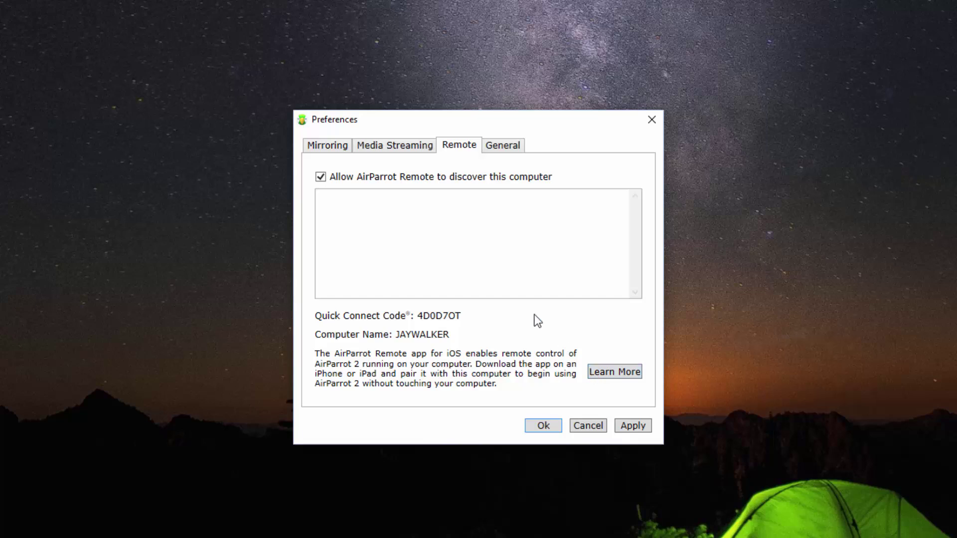
left_click(491, 148)
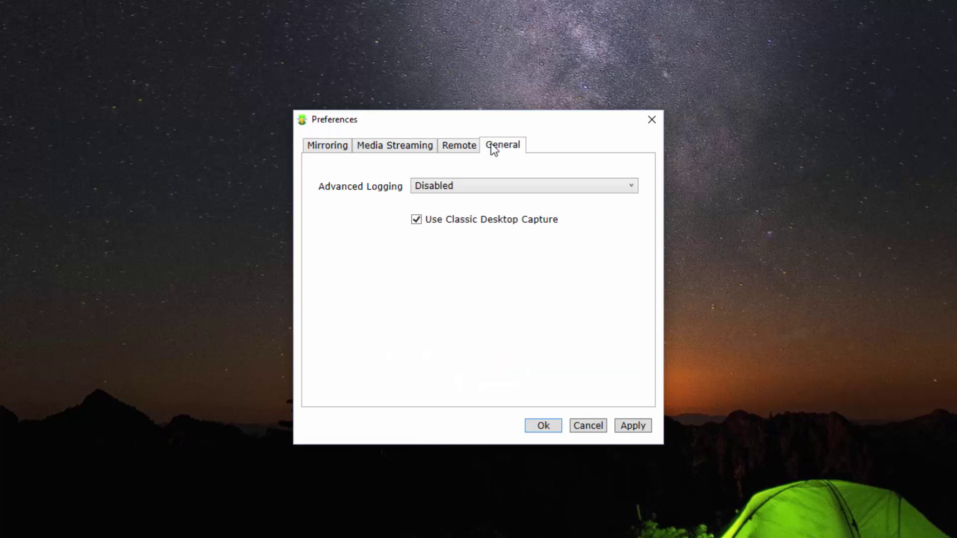
left_click(485, 183)
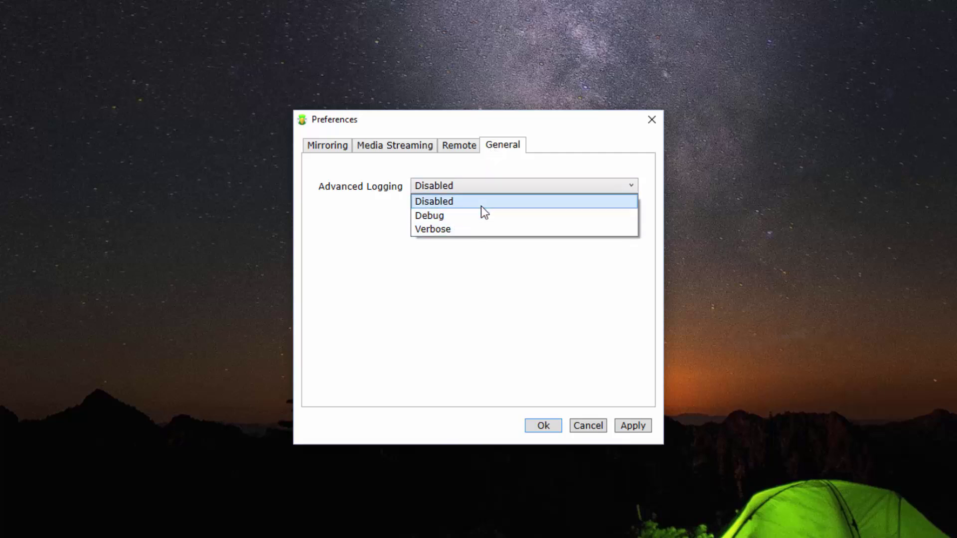
left_click(481, 206)
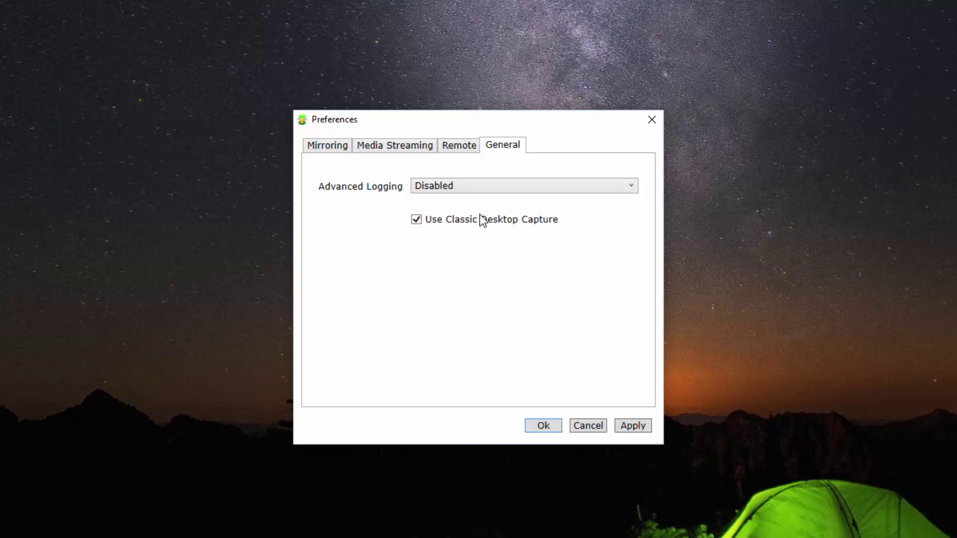
left_click(482, 219)
left_click(622, 427)
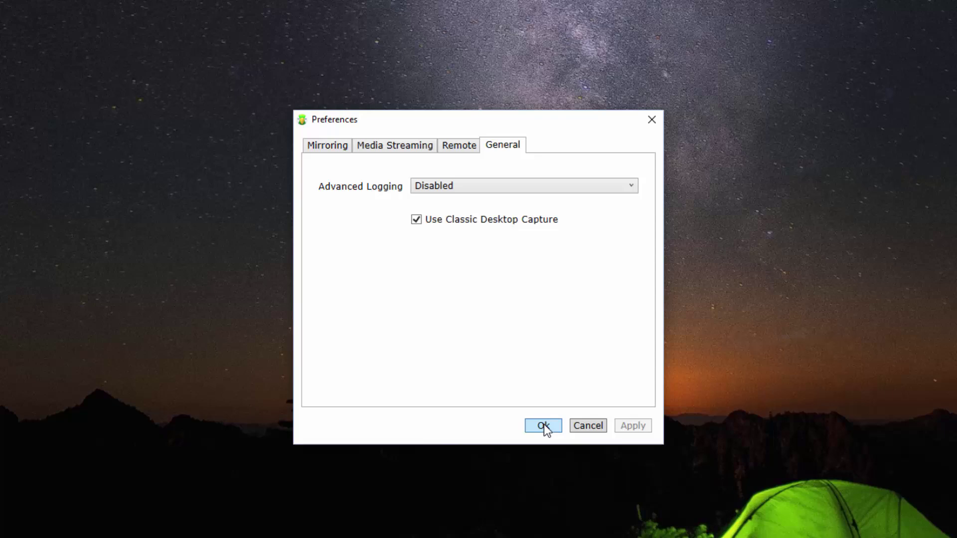
- Close preferences with OK, then mirror Display 1 to the Chromecast alongside the Apple TV
left_click(544, 426)
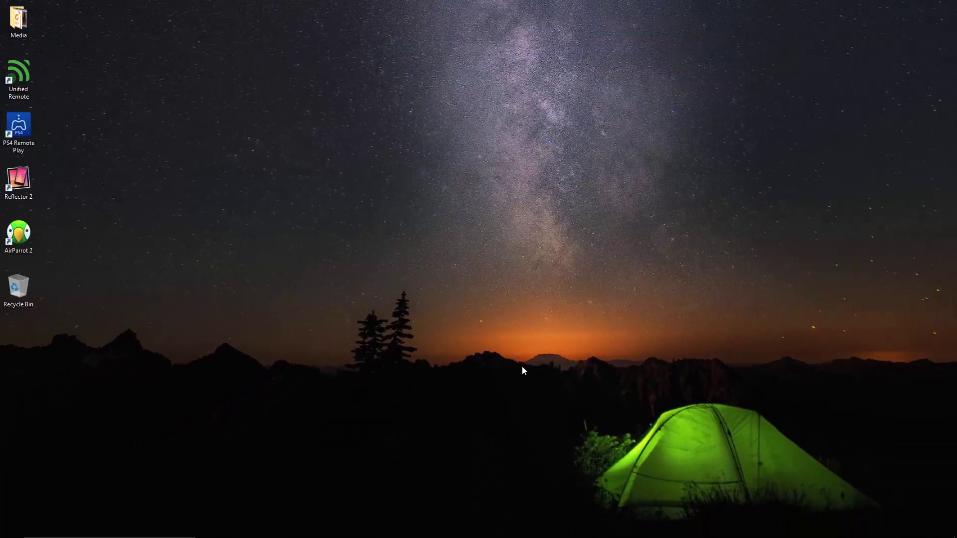
left_click(853, 528)
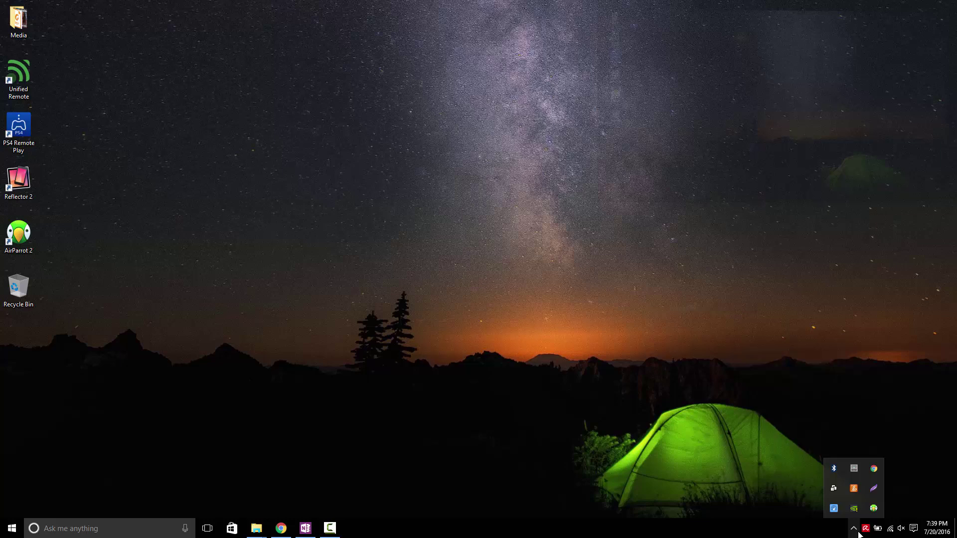
left_click(874, 513)
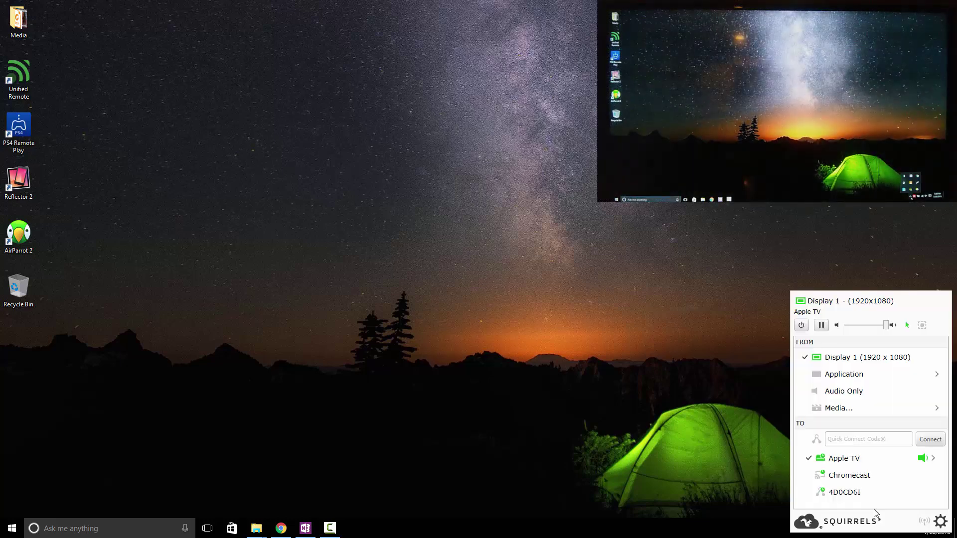
left_click(906, 480)
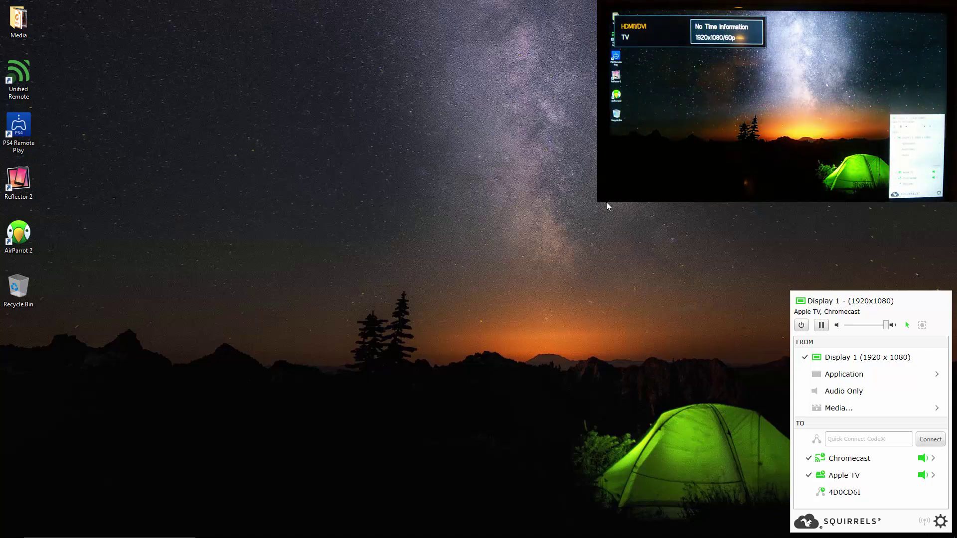
left_click(827, 464)
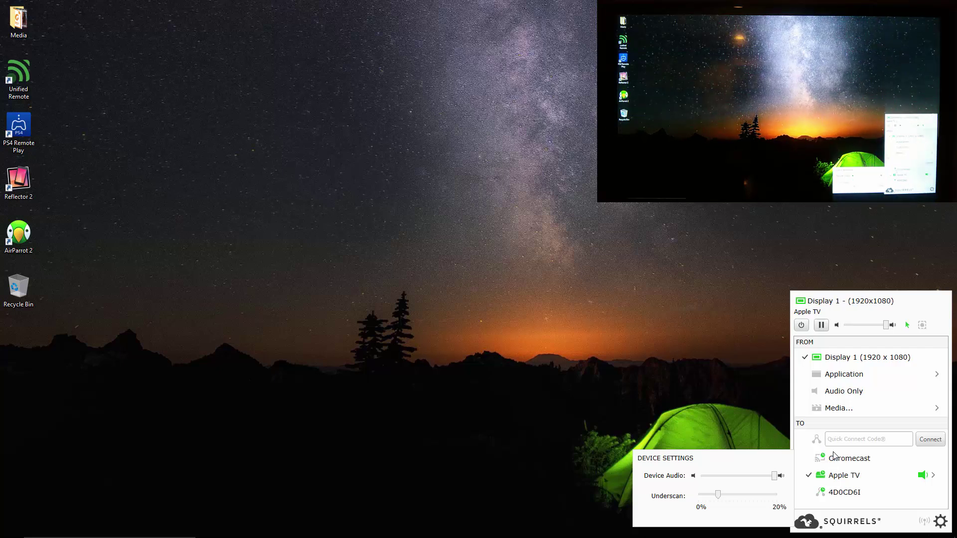
mouse_move(849, 458)
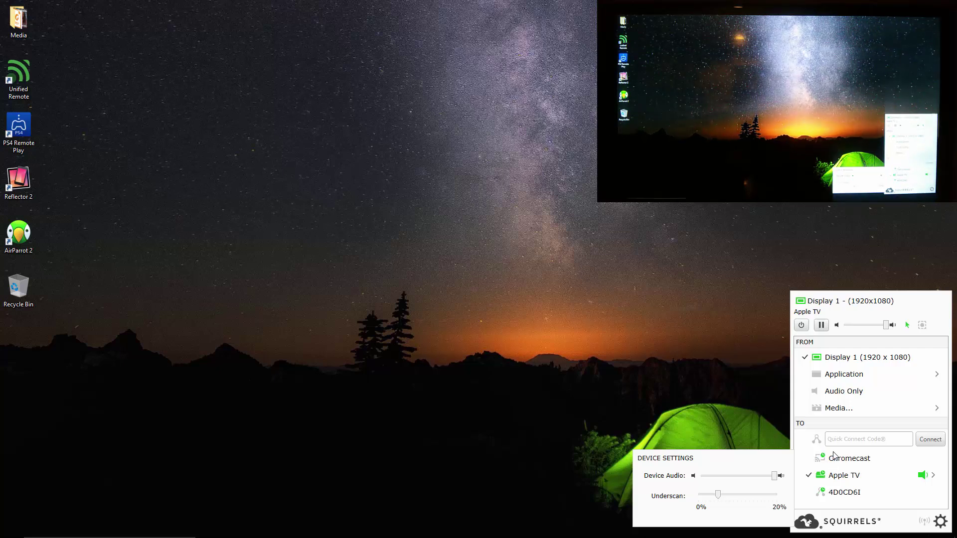
left_click(833, 457)
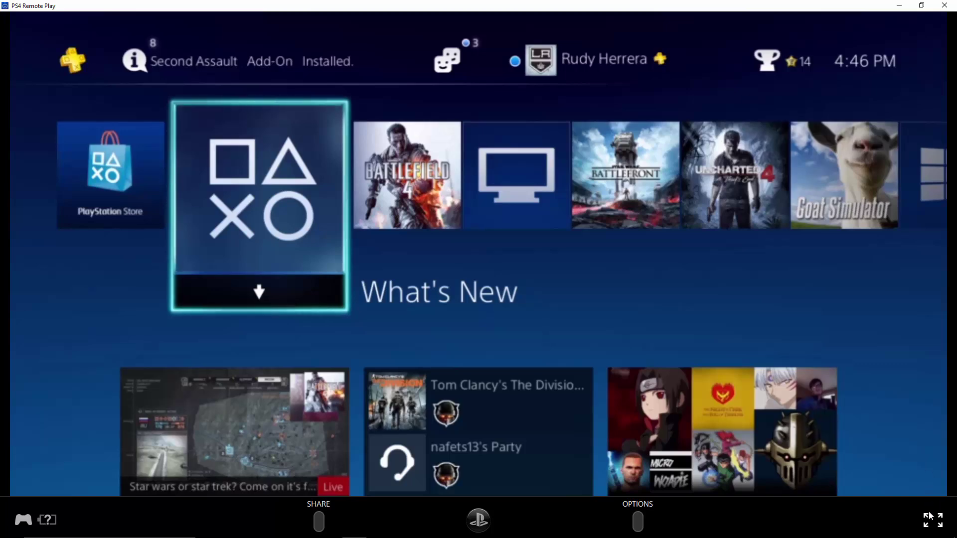
- Make Remote Play fullscreen and move focus past Battlefield 4 and TV & Video to Uncharted 4
left_click(928, 527)
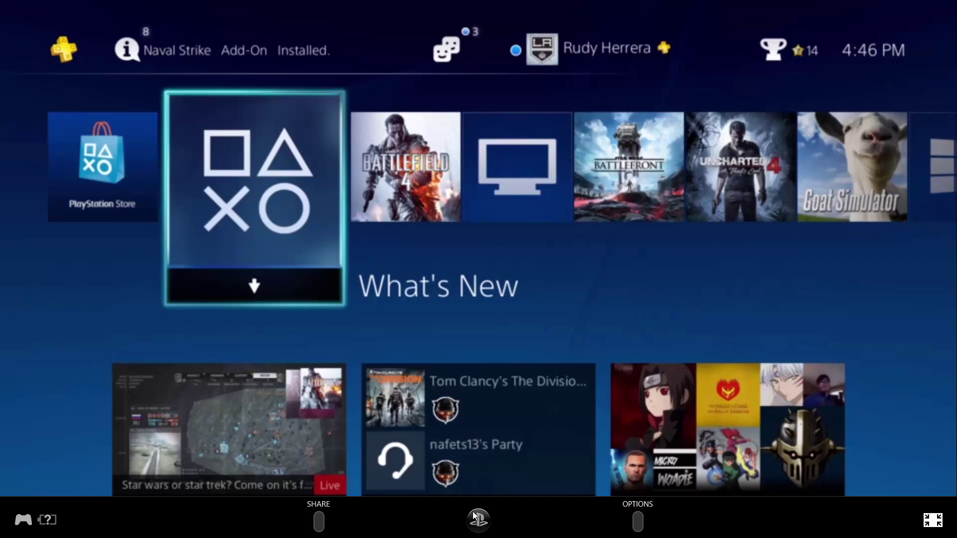
key("Right")
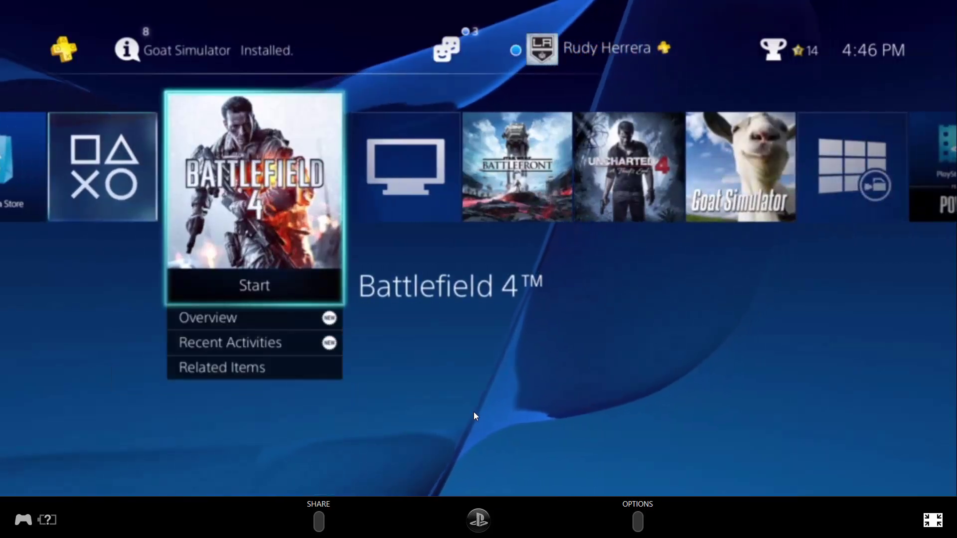
key("Right")
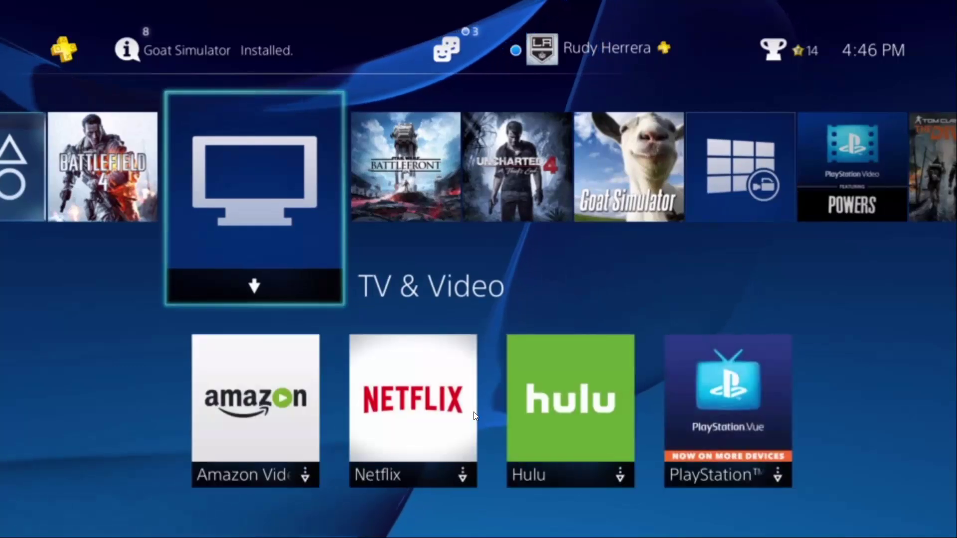
key("Right")
key("Right")
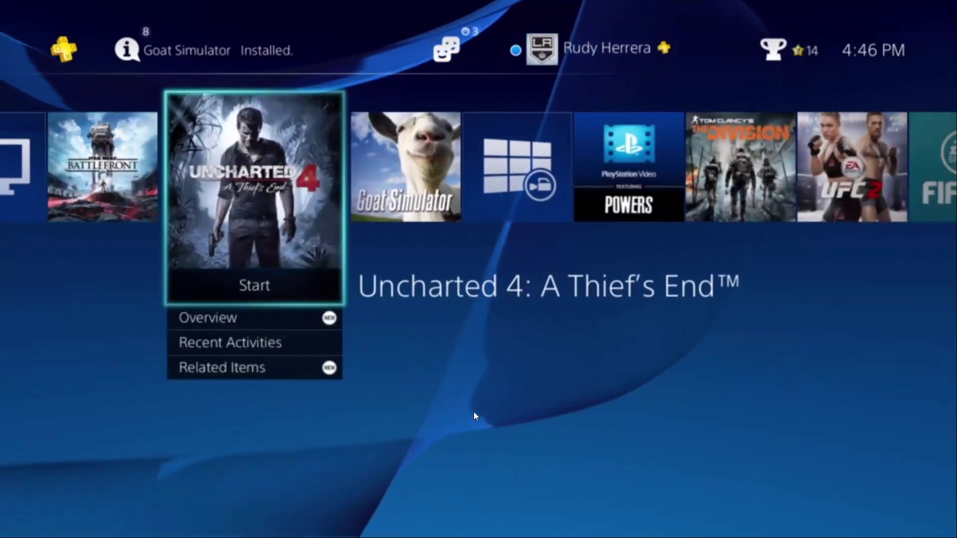